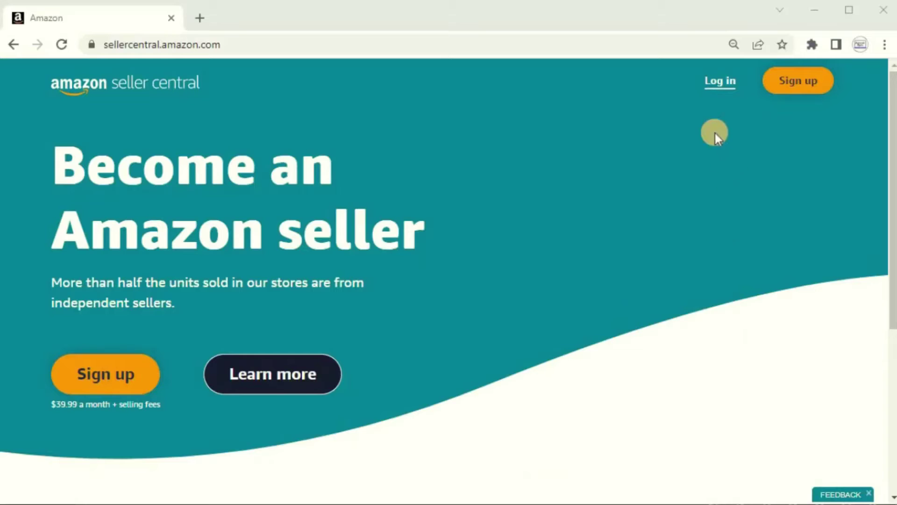
Log in to Amazon Seller Central and open the Automate Pricing page
{"action": "left_click", "coordinate": [720, 82]}
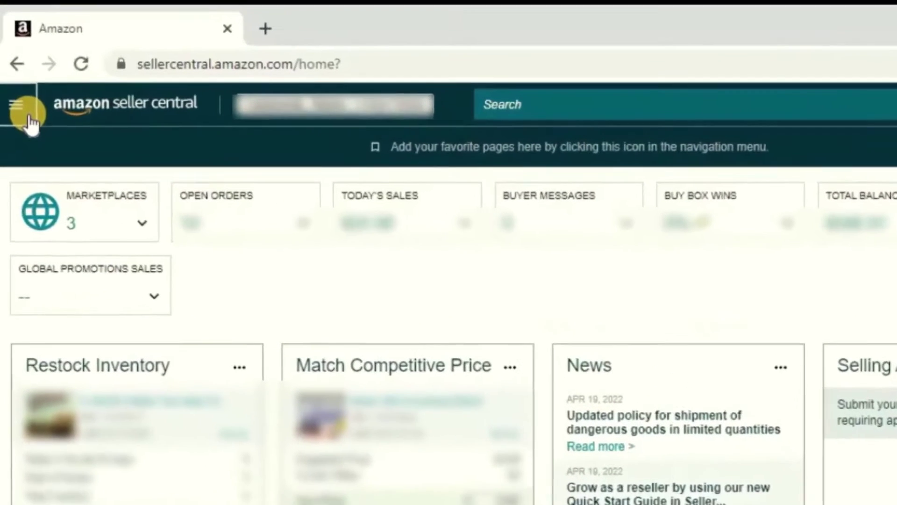
{"action": "left_click", "coordinate": [28, 118]}
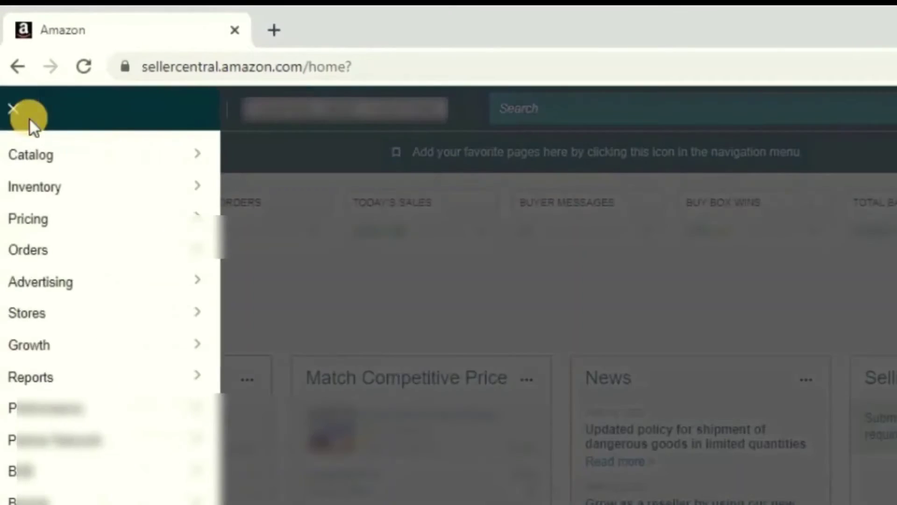
{"action": "mouse_move", "coordinate": [89, 224]}
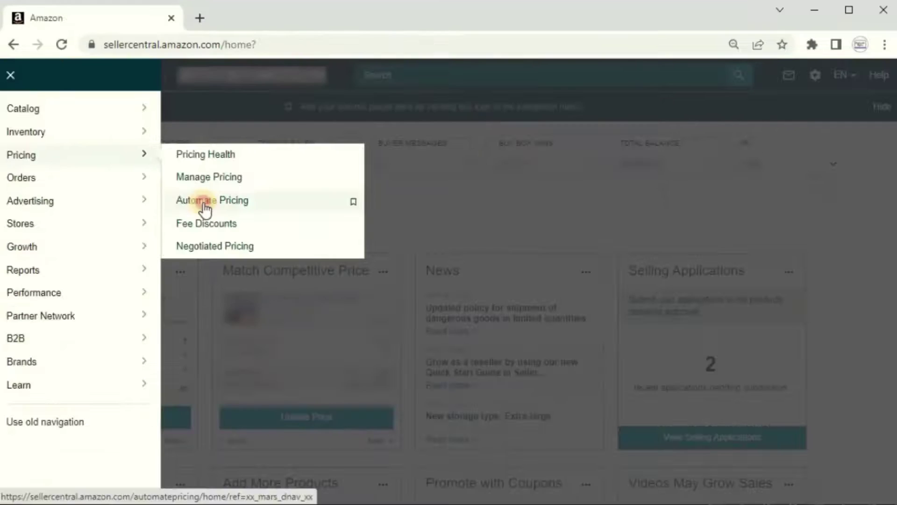
{"action": "left_click", "coordinate": [280, 286]}
Start a customized pricing rule and view the rule types available for standard and business prices
{"action": "scroll", "coordinate": [590, 300], "scroll_direction": "down", "scroll_amount": 5}
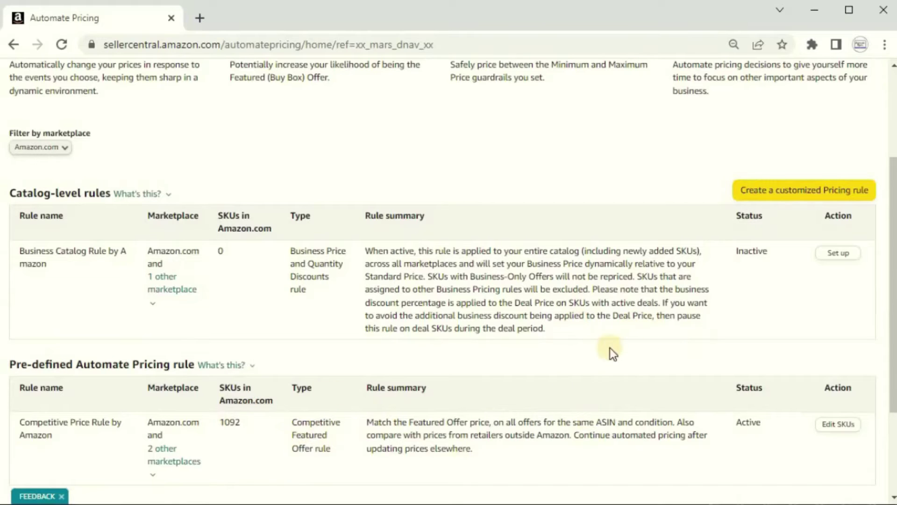
{"action": "scroll", "coordinate": [580, 350], "scroll_direction": "up", "scroll_amount": 3}
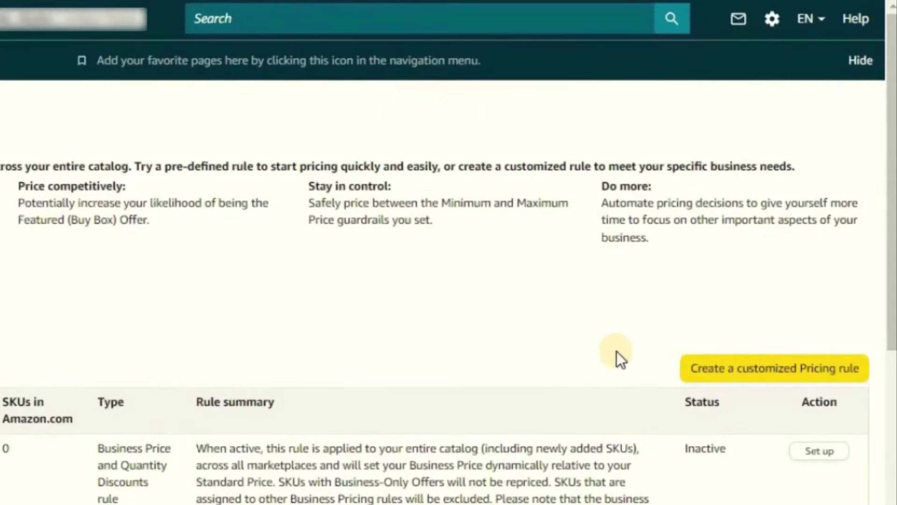
{"action": "left_click", "coordinate": [737, 380]}
{"action": "left_click", "coordinate": [322, 267]}
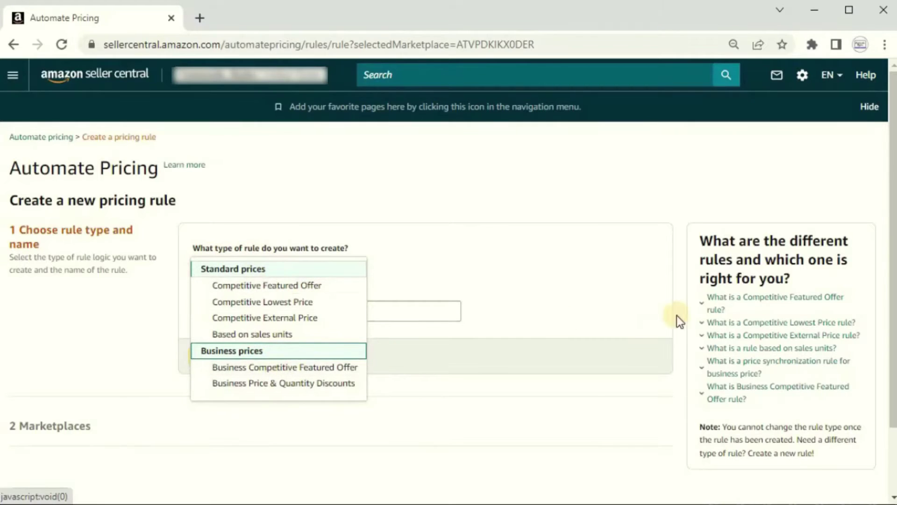
Read the explanations of all six rule types, from Competitive Featured Offer to Business Competitive Featured Offer
{"action": "left_click", "coordinate": [704, 307]}
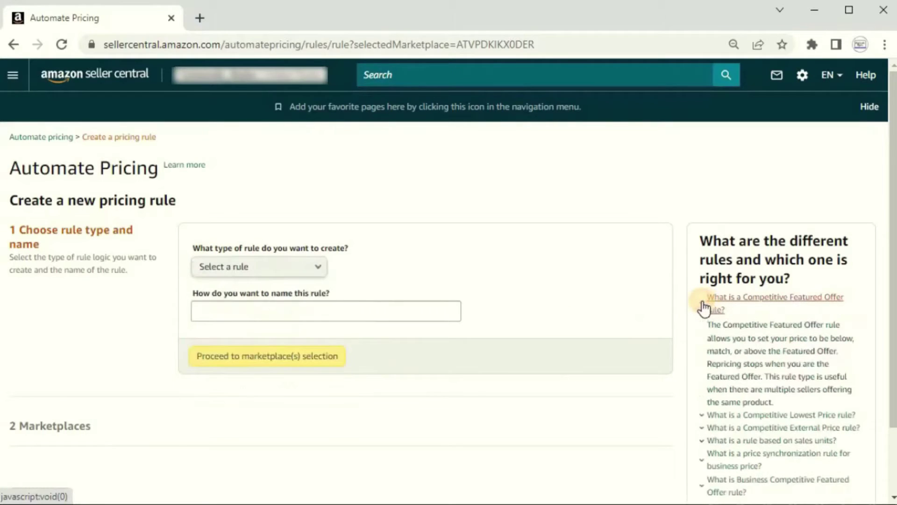
{"action": "scroll", "coordinate": [706, 309], "scroll_direction": "down", "scroll_amount": 2}
{"action": "left_click", "coordinate": [706, 343]}
{"action": "scroll", "coordinate": [706, 355], "scroll_direction": "down", "scroll_amount": 2}
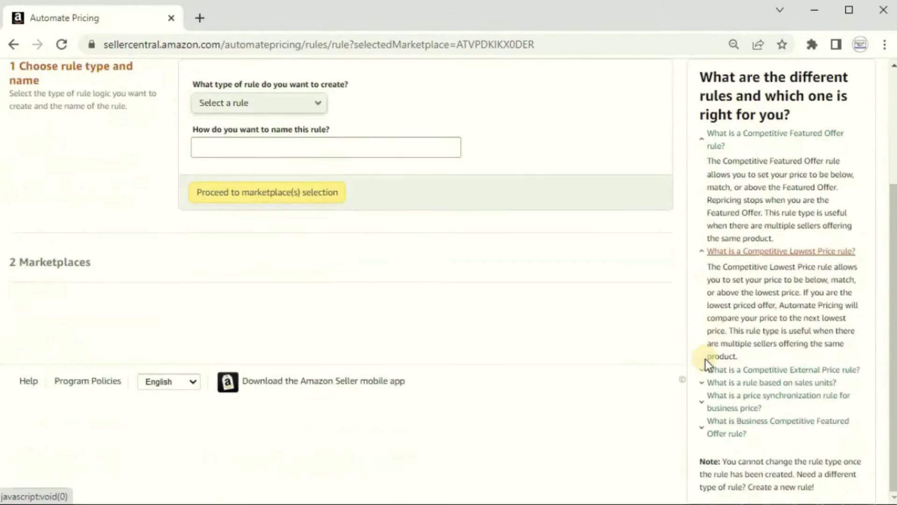
{"action": "left_click", "coordinate": [706, 370]}
{"action": "scroll", "coordinate": [706, 376], "scroll_direction": "down", "scroll_amount": 2}
{"action": "left_click", "coordinate": [706, 383]}
{"action": "scroll", "coordinate": [705, 397], "scroll_direction": "down", "scroll_amount": 2}
{"action": "left_click", "coordinate": [705, 401]}
{"action": "scroll", "coordinate": [708, 407], "scroll_direction": "down", "scroll_amount": 2}
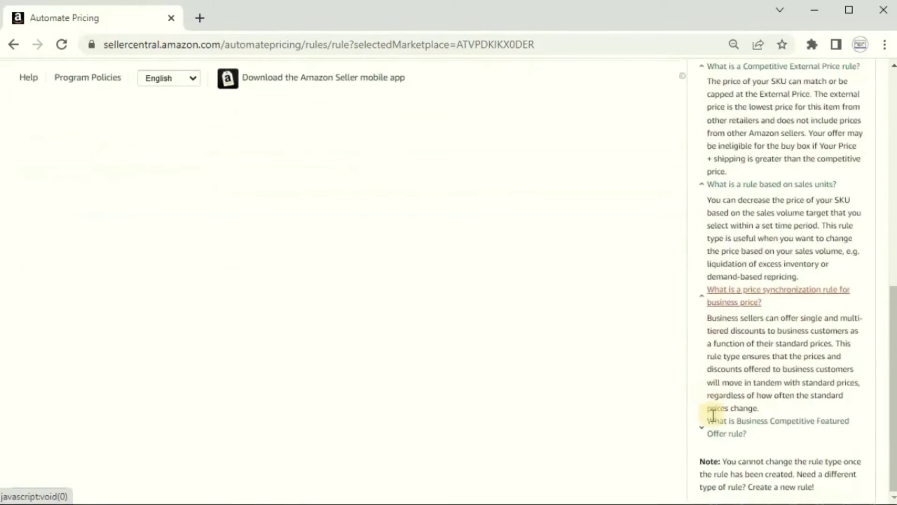
{"action": "left_click", "coordinate": [711, 427]}
{"action": "scroll", "coordinate": [743, 430], "scroll_direction": "down", "scroll_amount": 2}
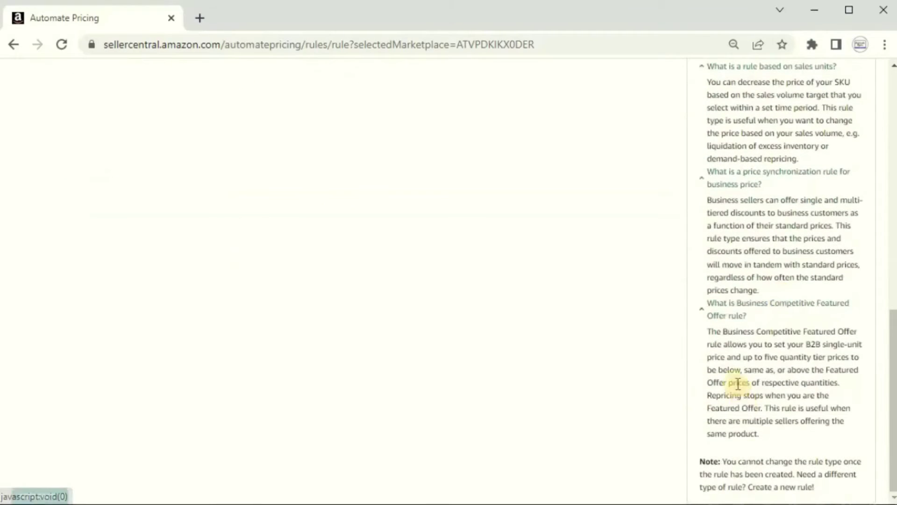
{"action": "scroll", "coordinate": [741, 379], "scroll_direction": "up", "scroll_amount": 10}
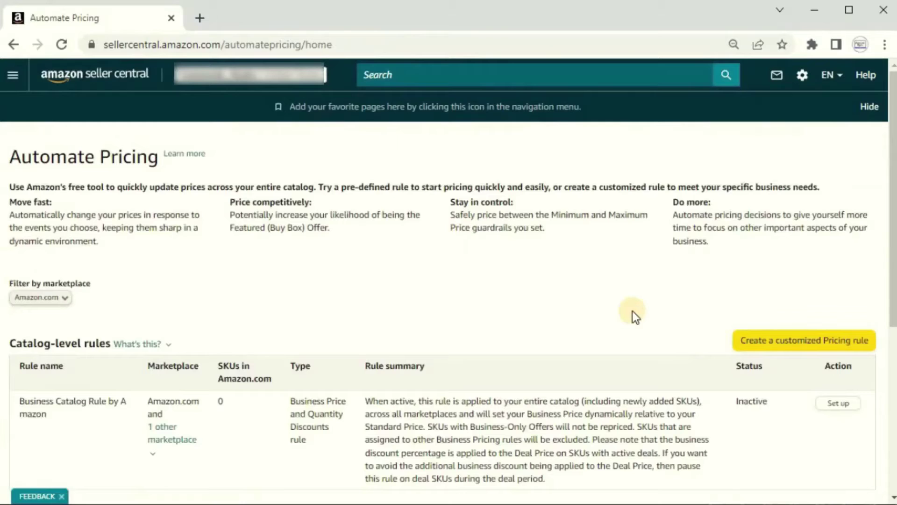
Open the SKU management page for the predefined Competitive Price Rule by Amazon
{"action": "scroll", "coordinate": [198, 359], "scroll_direction": "down", "scroll_amount": 3}
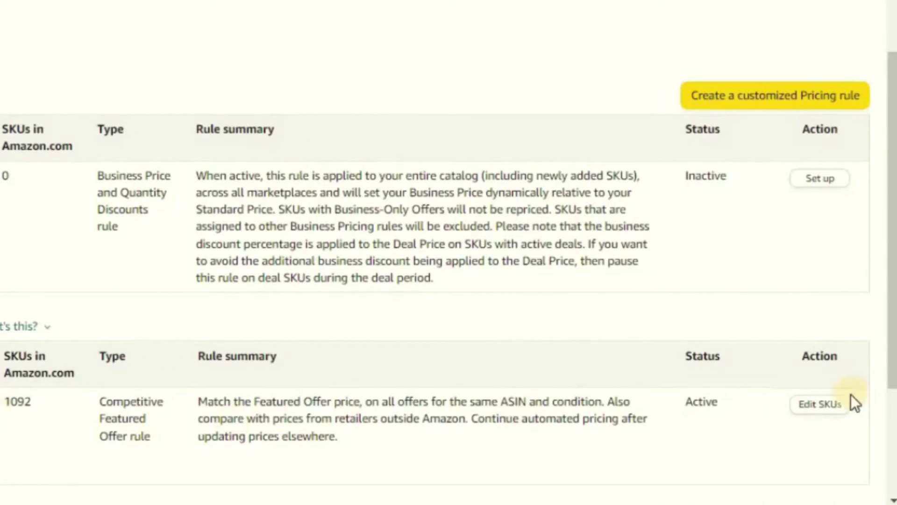
{"action": "left_click", "coordinate": [808, 407]}
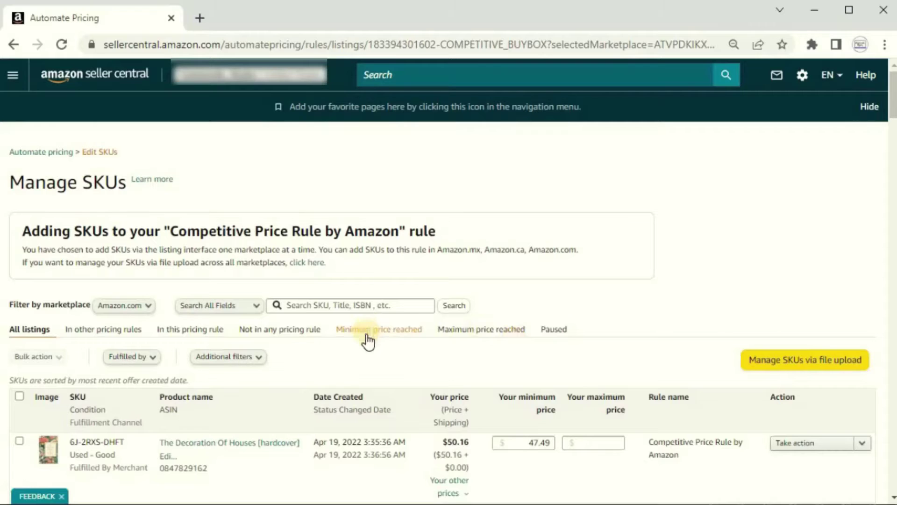
{"action": "scroll", "coordinate": [358, 302], "scroll_direction": "down", "scroll_amount": 2}
{"action": "scroll", "coordinate": [271, 330], "scroll_direction": "up", "scroll_amount": 2}
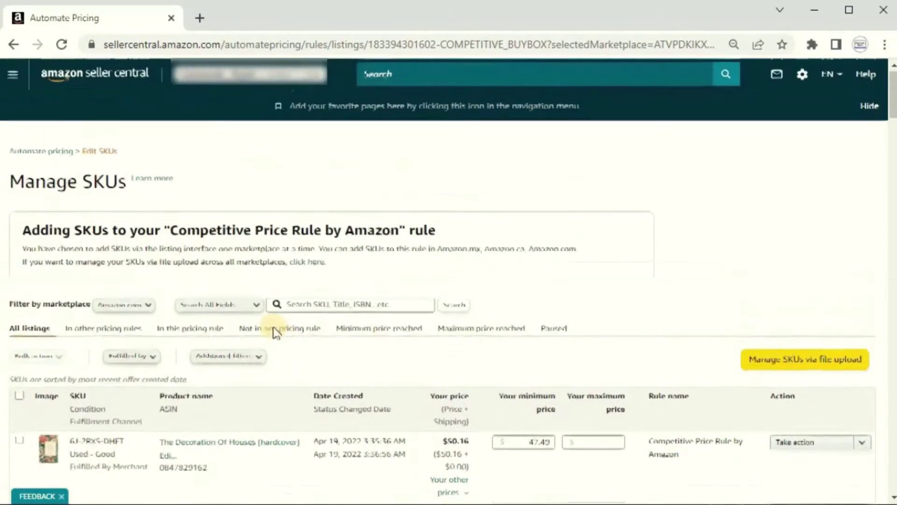
Filter the SKU list to listings that are not in any pricing rule
{"action": "left_click", "coordinate": [275, 332]}
{"action": "scroll", "coordinate": [286, 320], "scroll_direction": "down", "scroll_amount": 2}
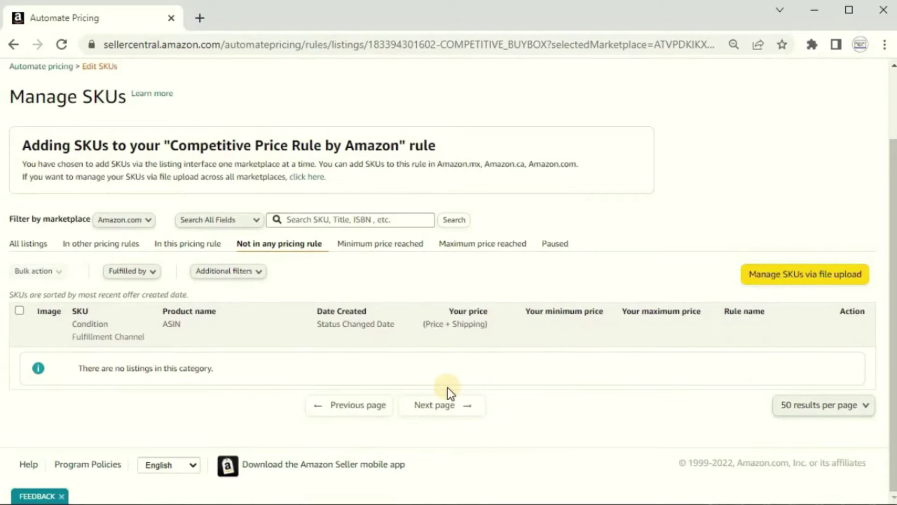
{"action": "scroll", "coordinate": [381, 310], "scroll_direction": "up", "scroll_amount": 2}
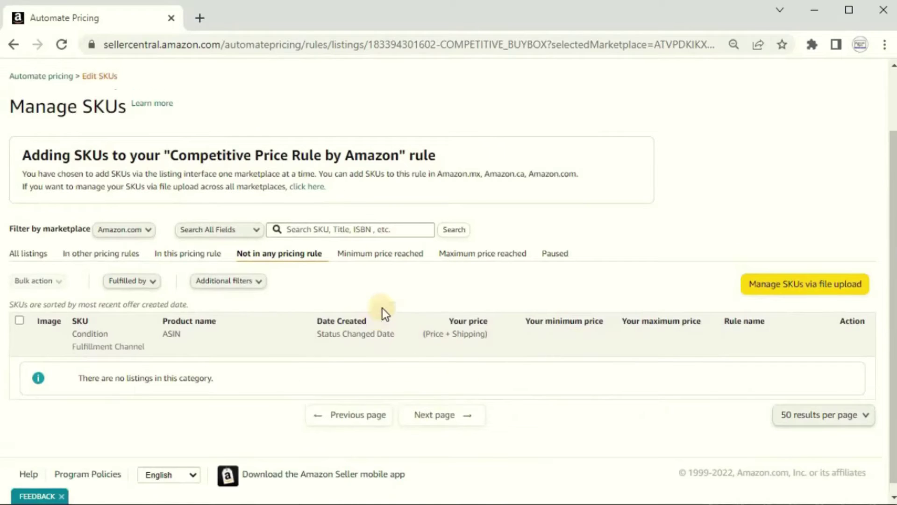
{"action": "scroll", "coordinate": [337, 377], "scroll_direction": "down", "scroll_amount": 2}
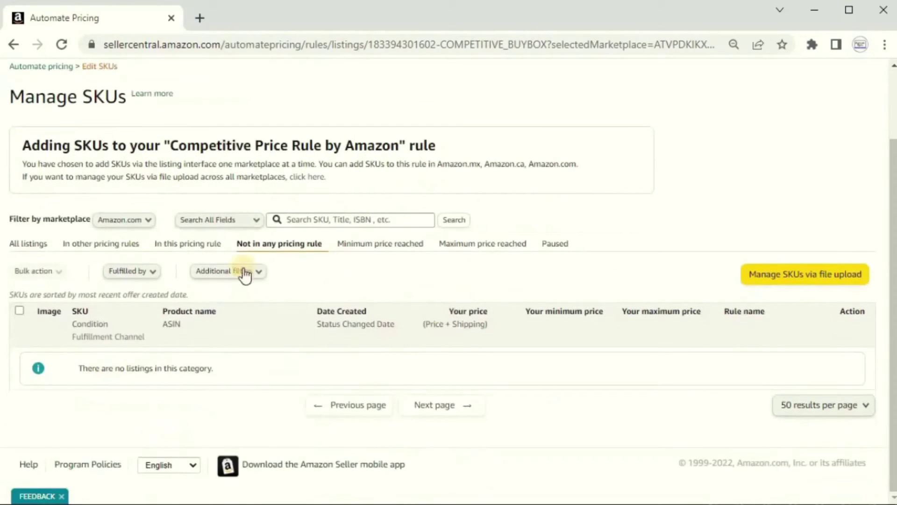
Show all listings, look through the full page and check the results-per-page options
{"action": "left_click", "coordinate": [30, 244]}
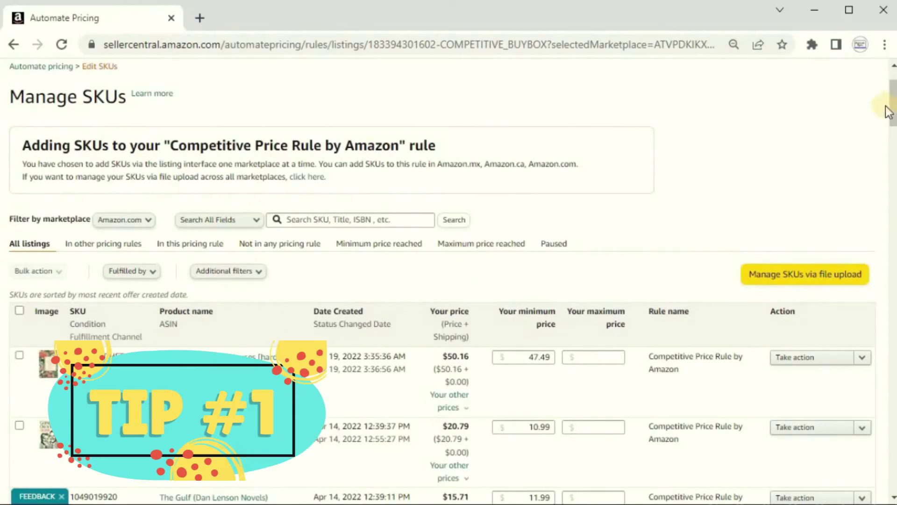
{"action": "scroll", "coordinate": [869, 190], "scroll_direction": "down", "scroll_amount": 2}
{"action": "scroll", "coordinate": [843, 366], "scroll_direction": "down", "scroll_amount": 20}
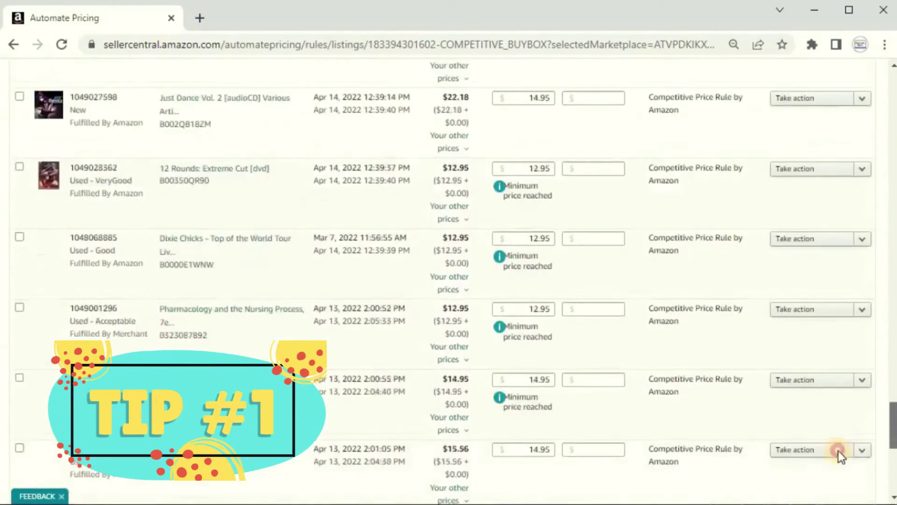
{"action": "left_click", "coordinate": [843, 413]}
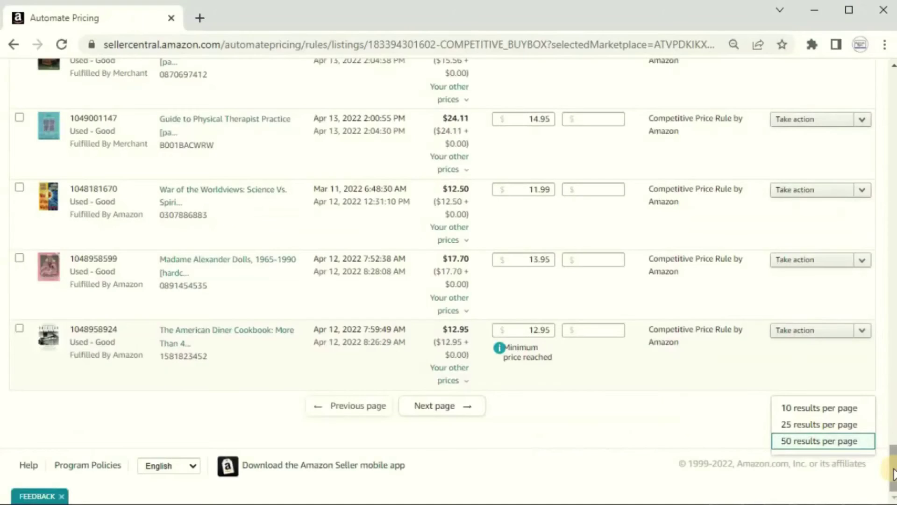
{"action": "left_click_drag", "start_coordinate": [893, 474], "coordinate": [893, 86]}
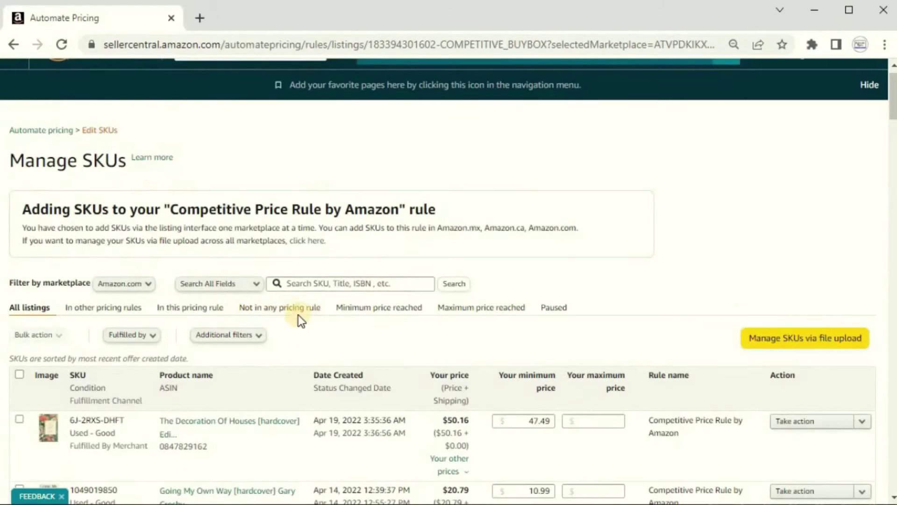
Recheck the listings not in any pricing rule and return to all listings
{"action": "left_click", "coordinate": [298, 313]}
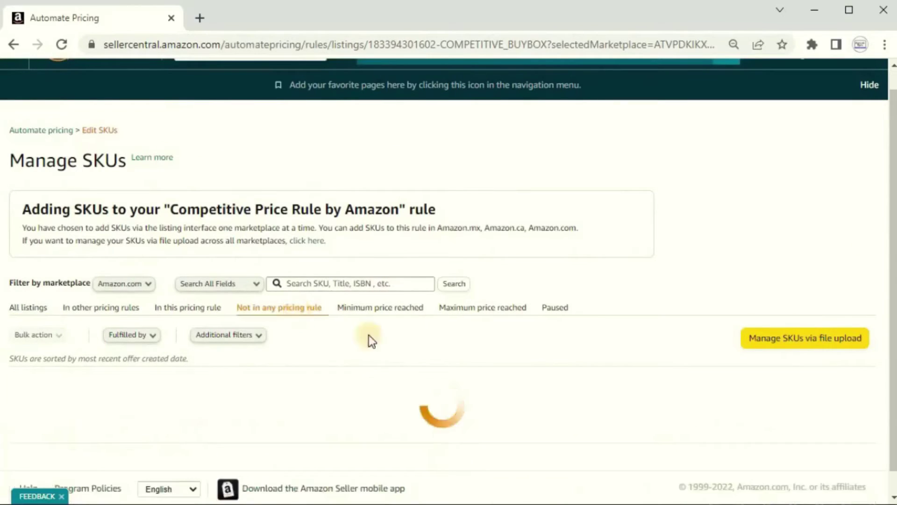
{"action": "scroll", "coordinate": [337, 386], "scroll_direction": "down", "scroll_amount": 1}
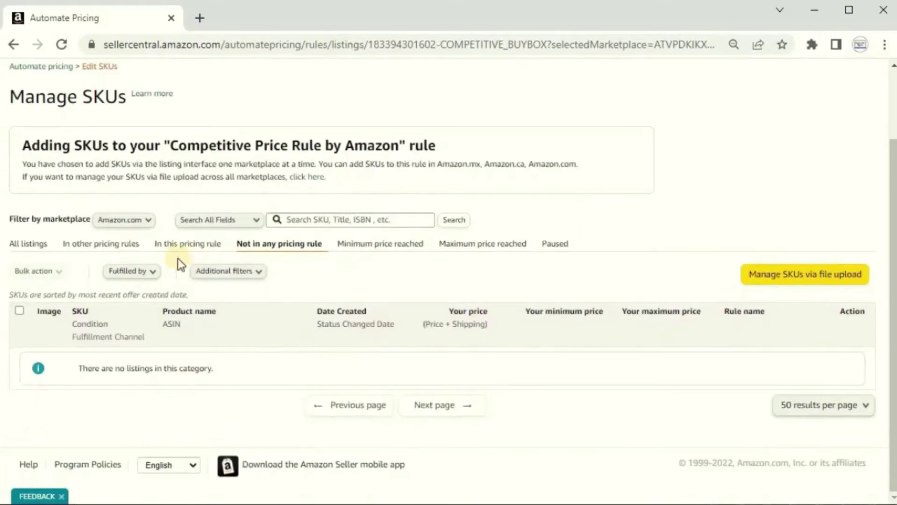
{"action": "left_click", "coordinate": [28, 243]}
Try clearing the minimum price of the first listing, The Decoration Of Houses
{"action": "double_click", "coordinate": [532, 357]}
{"action": "key", "text": "BackSpace"}
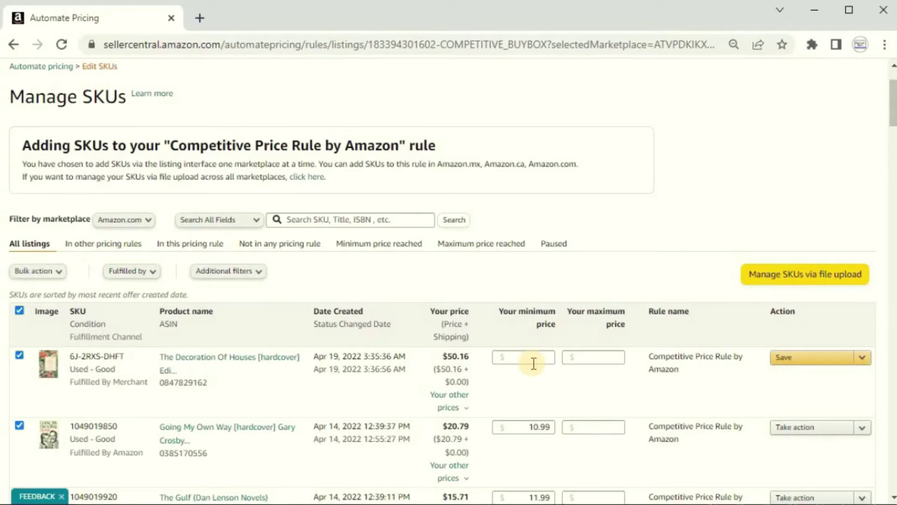
{"action": "left_click", "coordinate": [500, 330]}
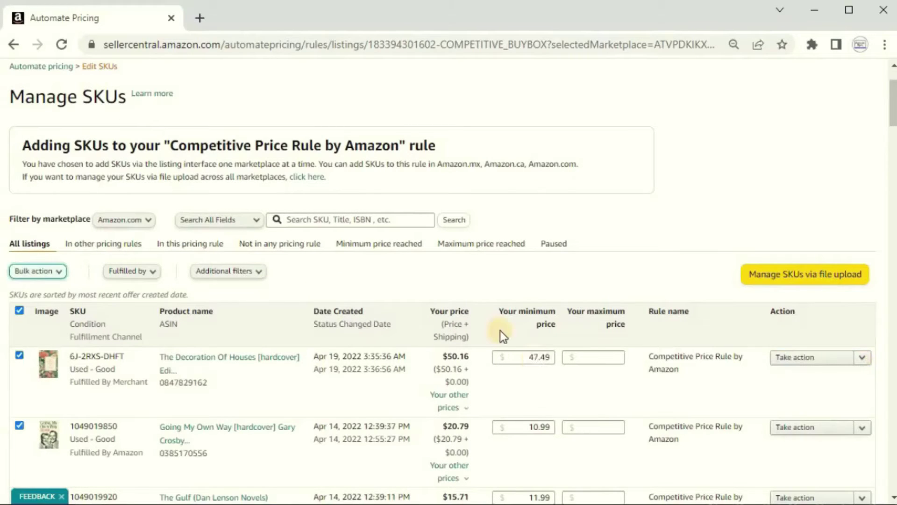
{"action": "double_click", "coordinate": [537, 357]}
{"action": "key", "text": "BackSpace"}
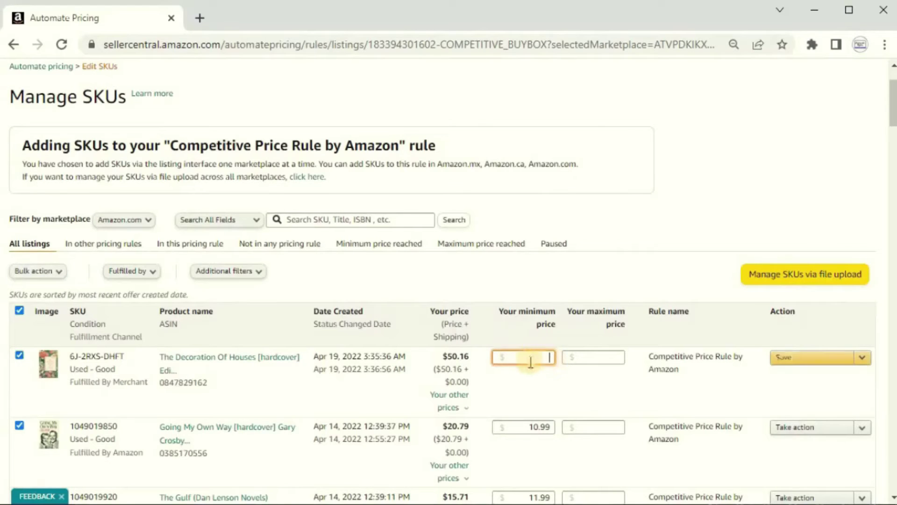
{"action": "left_click", "coordinate": [343, 369]}
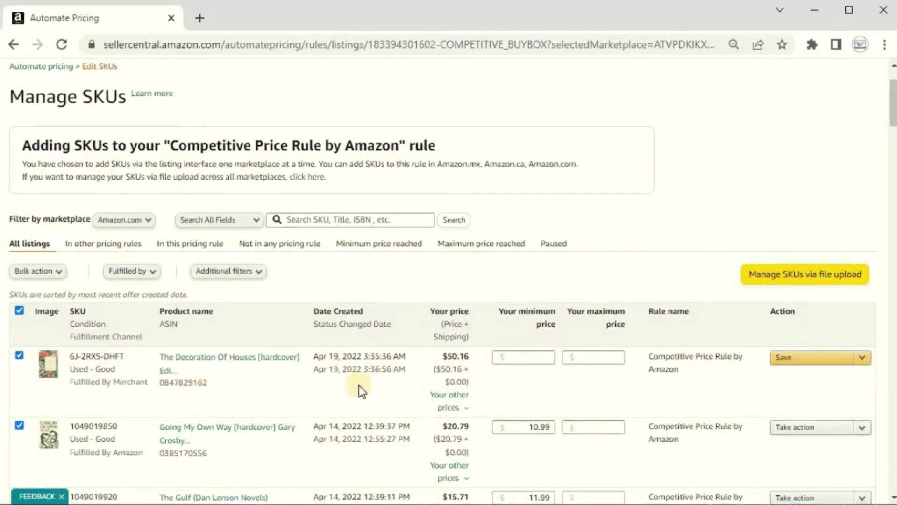
{"action": "left_click", "coordinate": [451, 284]}
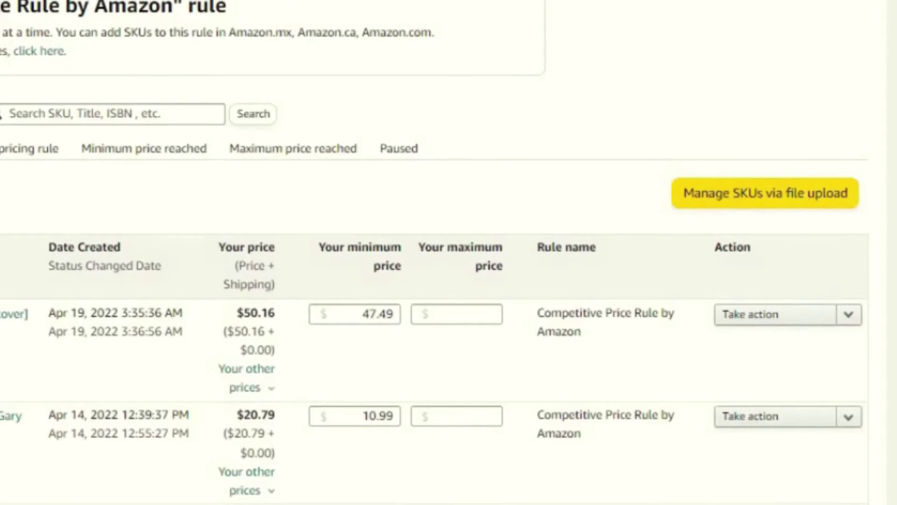
Assign the first listing, The Decoration Of Houses, to the Competitive Price Rule by Amazon
{"action": "left_click", "coordinate": [849, 316]}
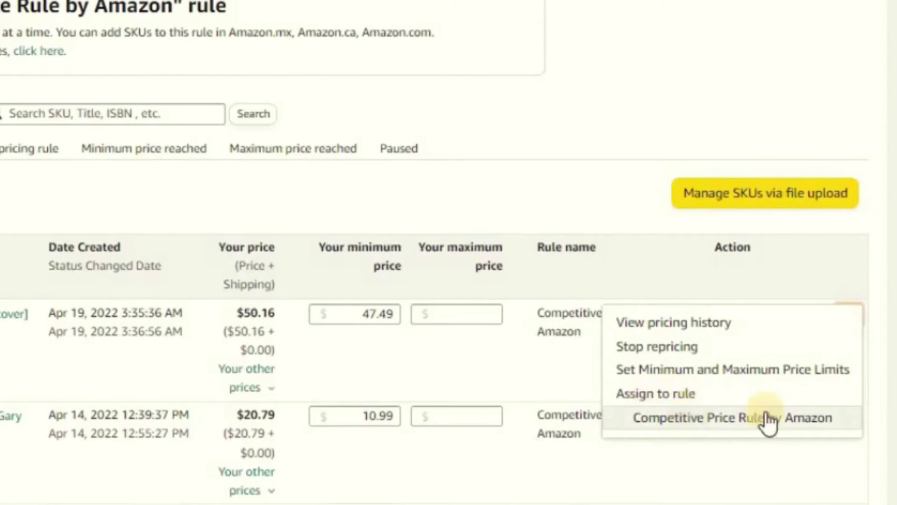
{"action": "left_click", "coordinate": [794, 421]}
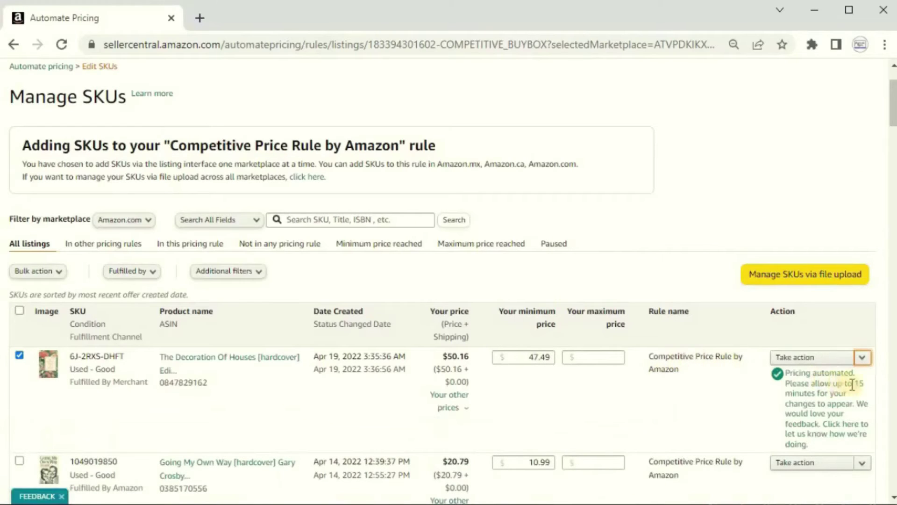
{"action": "left_click", "coordinate": [20, 311]}
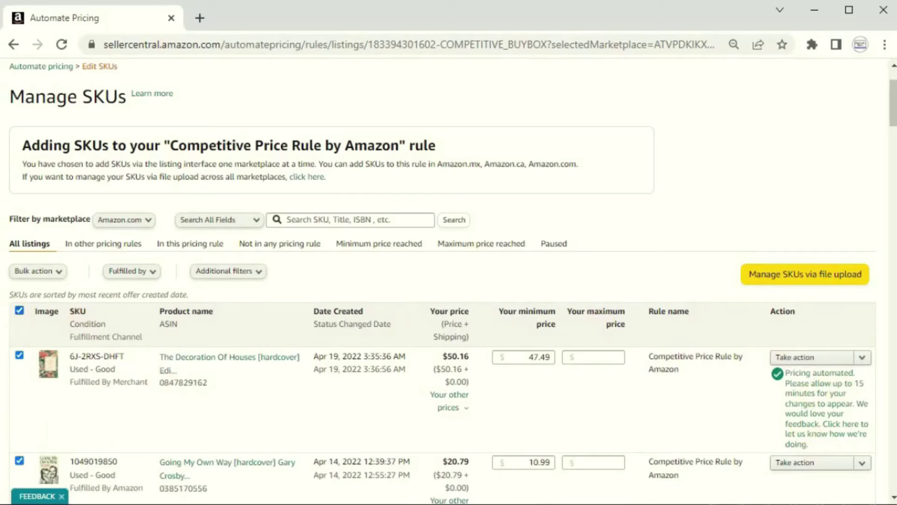
{"action": "left_click", "coordinate": [18, 311]}
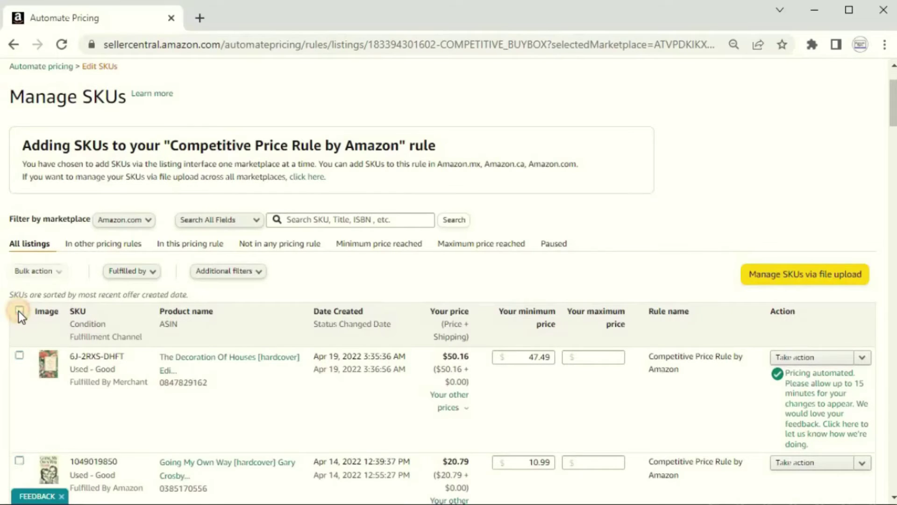
{"action": "left_click", "coordinate": [304, 250]}
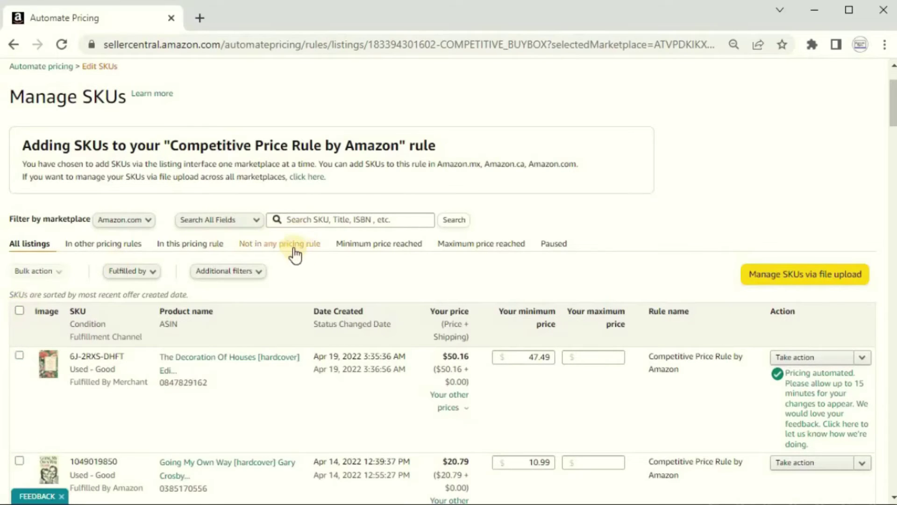
Select all listings on the page and check which bulk actions are available for them
{"action": "left_click", "coordinate": [19, 310]}
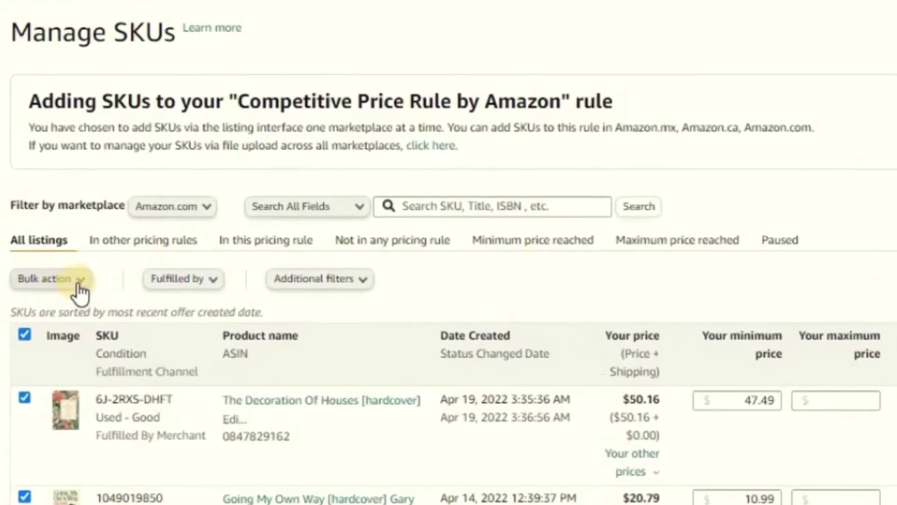
{"action": "left_click", "coordinate": [85, 287]}
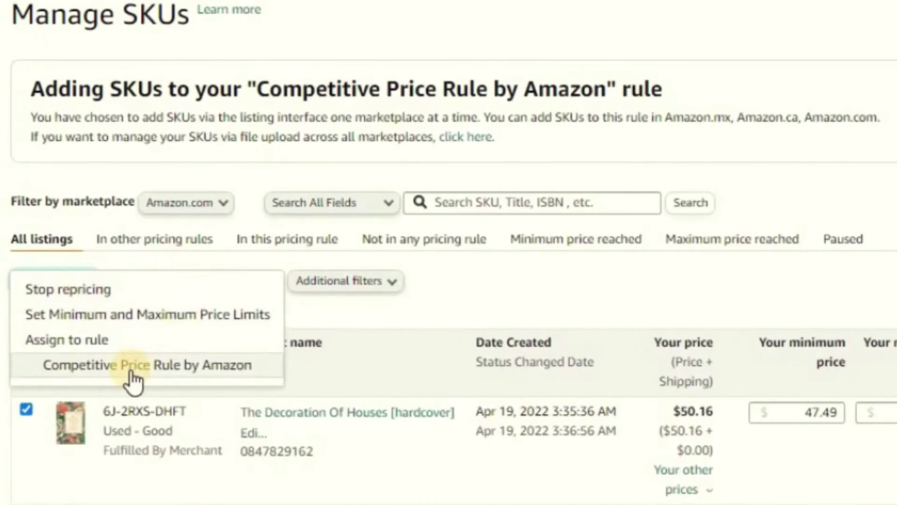
{"action": "left_click", "coordinate": [588, 271]}
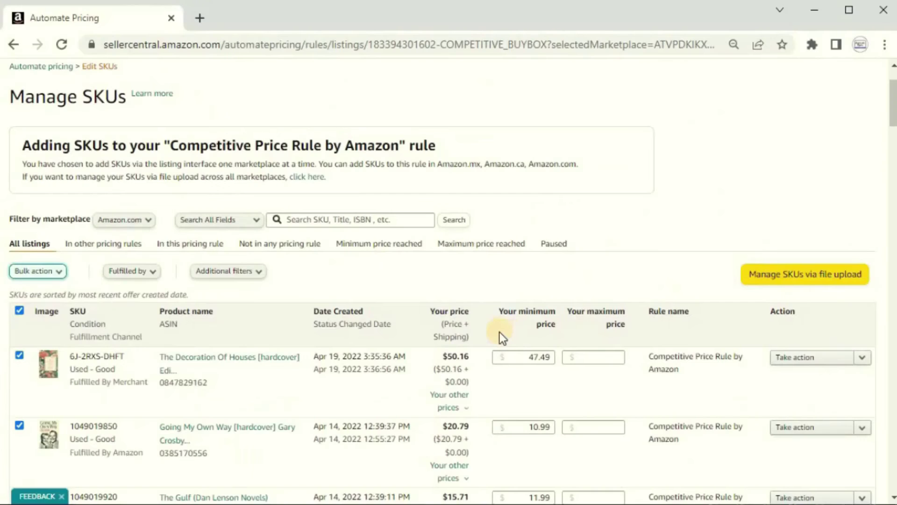
Set the minimum price of the first listing, The Decoration Of Houses, to 15.99
{"action": "double_click", "coordinate": [533, 357]}
{"action": "key", "text": "BackSpace"}
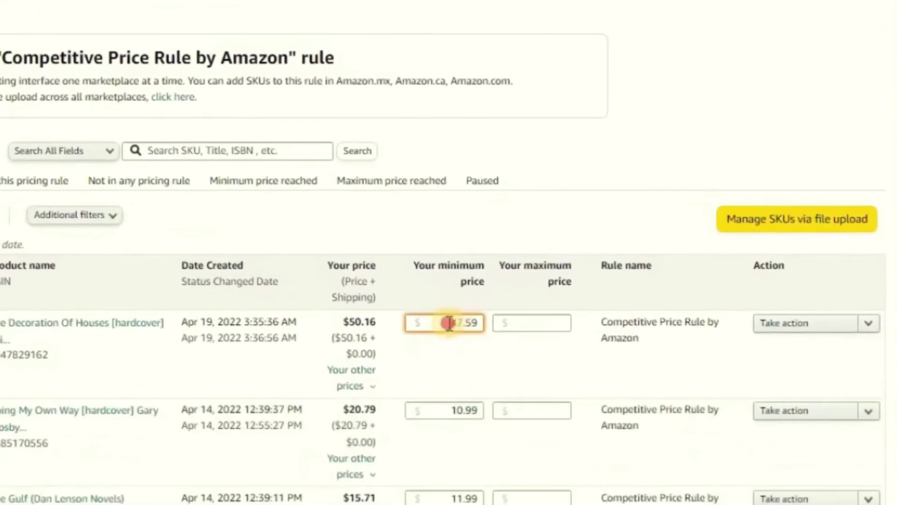
{"action": "left_click_drag", "start_coordinate": [524, 357], "coordinate": [557, 357]}
{"action": "type", "text": "15.99"}
{"action": "left_click", "coordinate": [489, 351]}
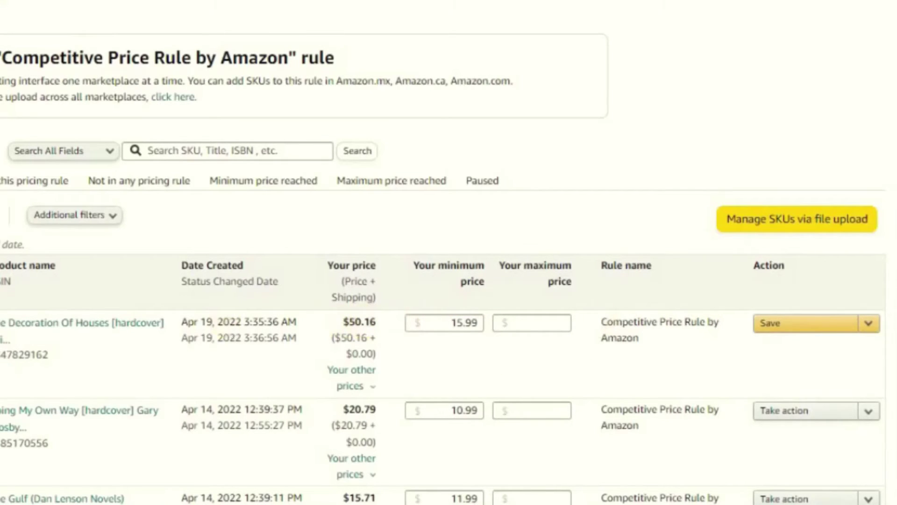
{"action": "key", "text": "Tab"}
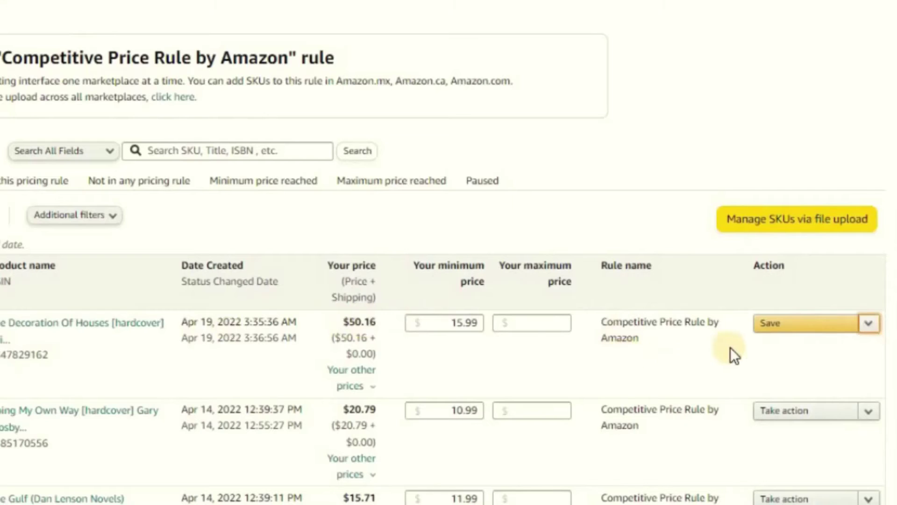
Set the first listing's minimum price limit to 10% below the current price, save it and start repricing with the assigned rule
{"action": "left_click", "coordinate": [869, 322]}
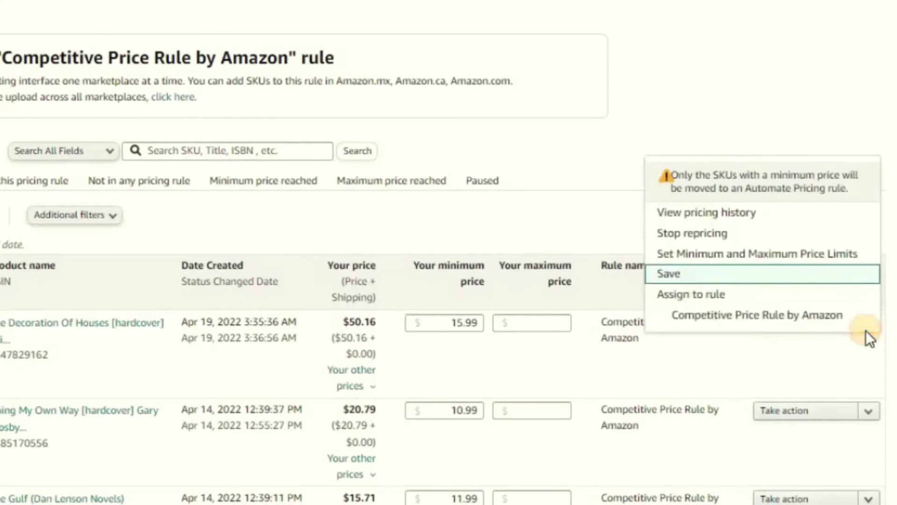
{"action": "left_click", "coordinate": [759, 253]}
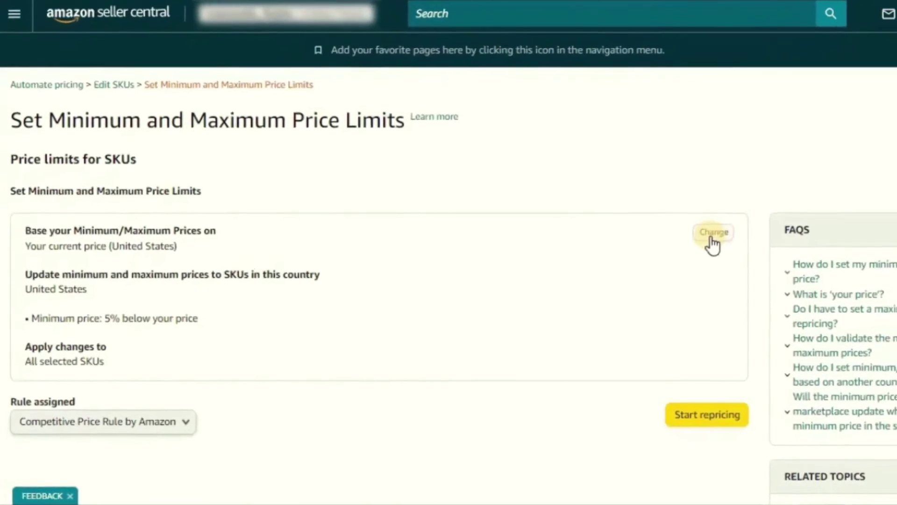
{"action": "left_click", "coordinate": [762, 218]}
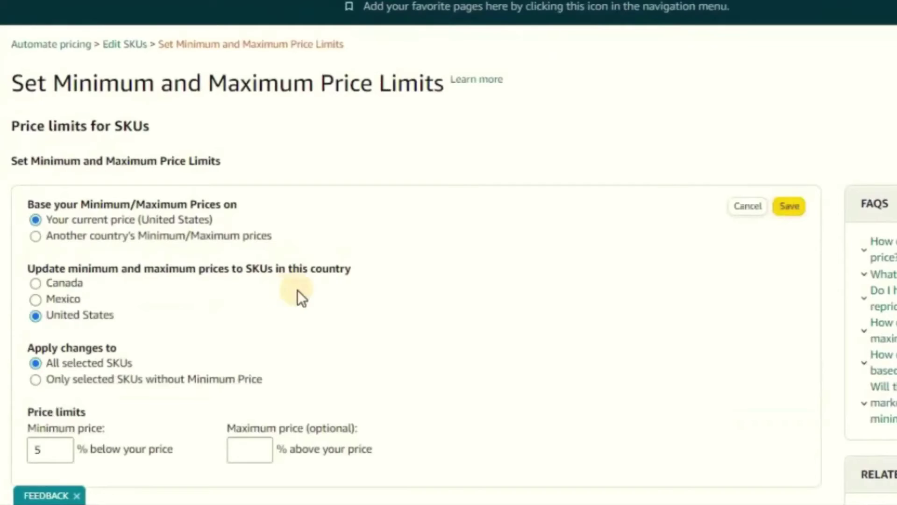
{"action": "scroll", "coordinate": [80, 395], "scroll_direction": "down", "scroll_amount": 2}
{"action": "double_click", "coordinate": [46, 354]}
{"action": "type", "text": "10"}
{"action": "left_click", "coordinate": [352, 270]}
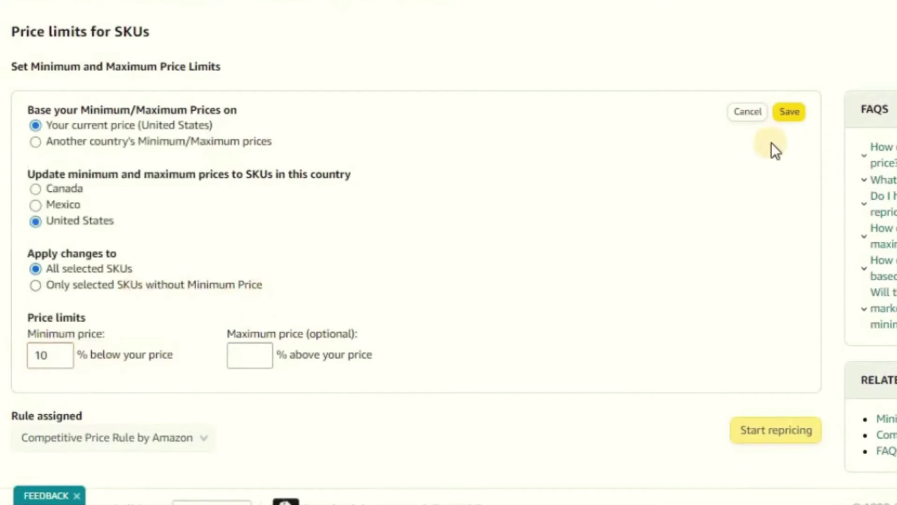
{"action": "left_click", "coordinate": [789, 114]}
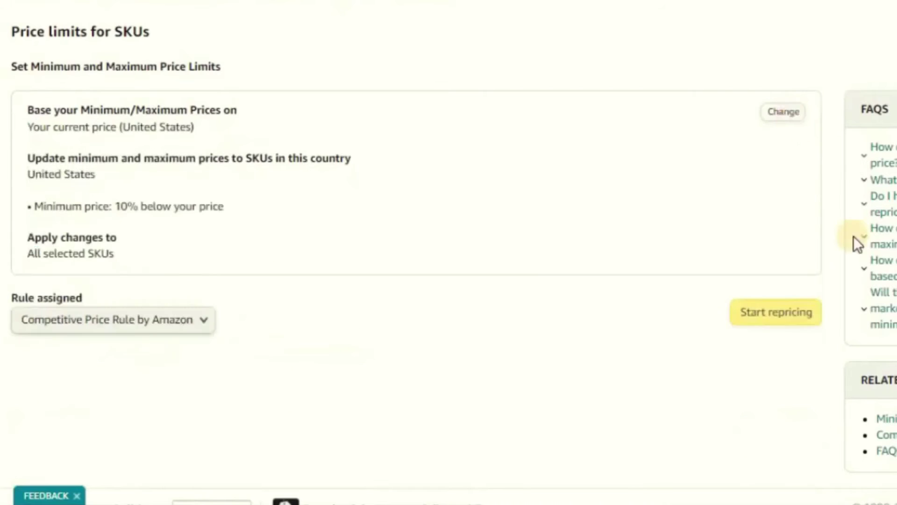
{"action": "left_click", "coordinate": [776, 312]}
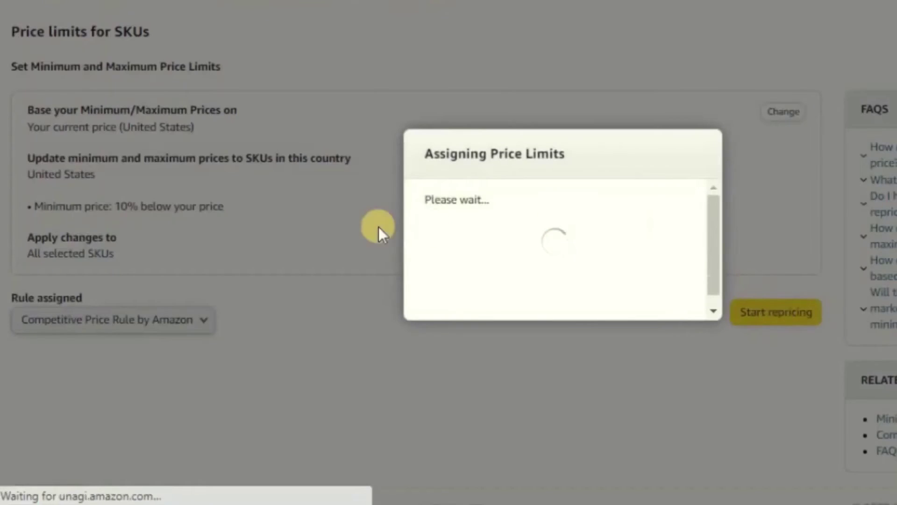
Try clearing the minimum price of The Decoration Of Houses in the Manage SKUs table
{"action": "scroll", "coordinate": [617, 344], "scroll_direction": "down", "scroll_amount": 3}
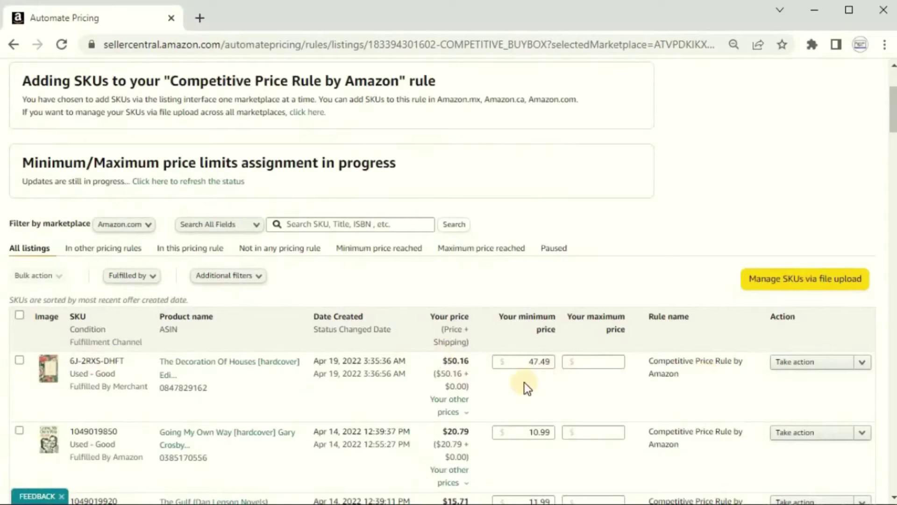
{"action": "left_click_drag", "start_coordinate": [527, 361], "coordinate": [552, 361]}
{"action": "key", "text": "BackSpace"}
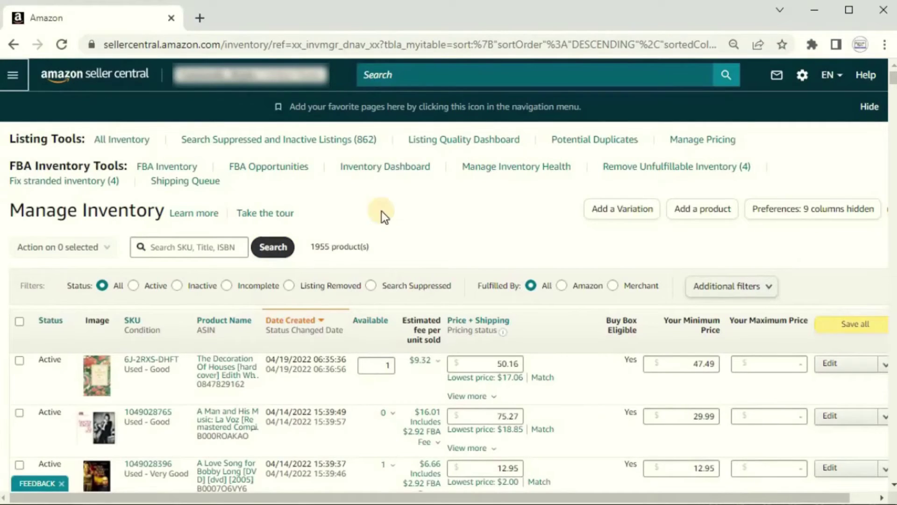
On the Manage Inventory page, set the minimum price of The Decoration Of Houses to 45.00
{"action": "left_click", "coordinate": [16, 74]}
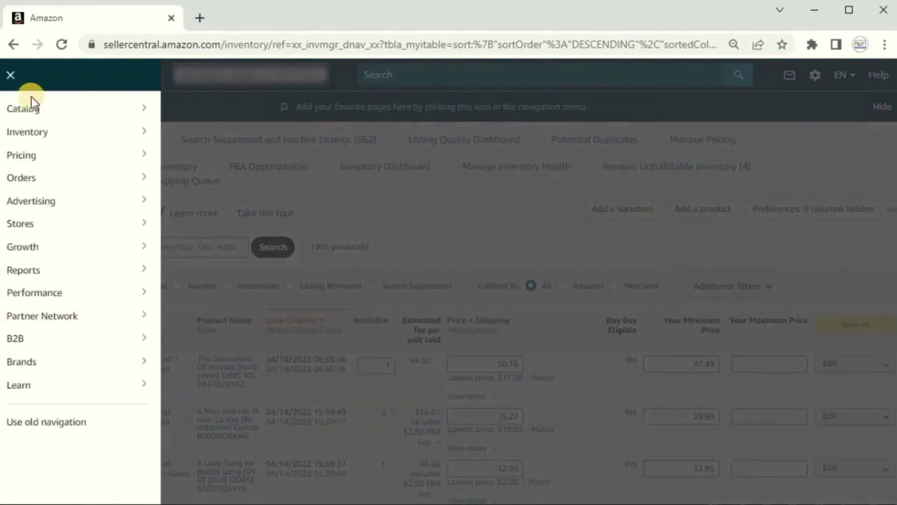
{"action": "mouse_move", "coordinate": [56, 133]}
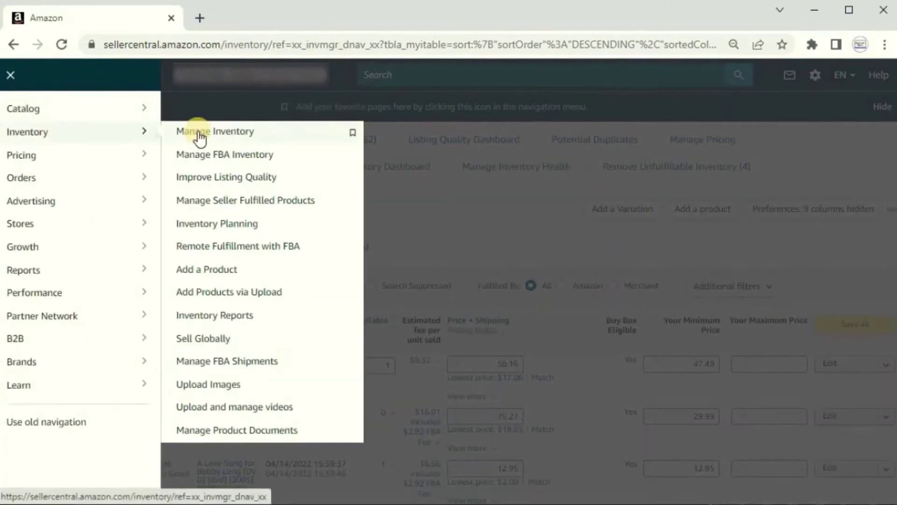
{"action": "left_click", "coordinate": [500, 203]}
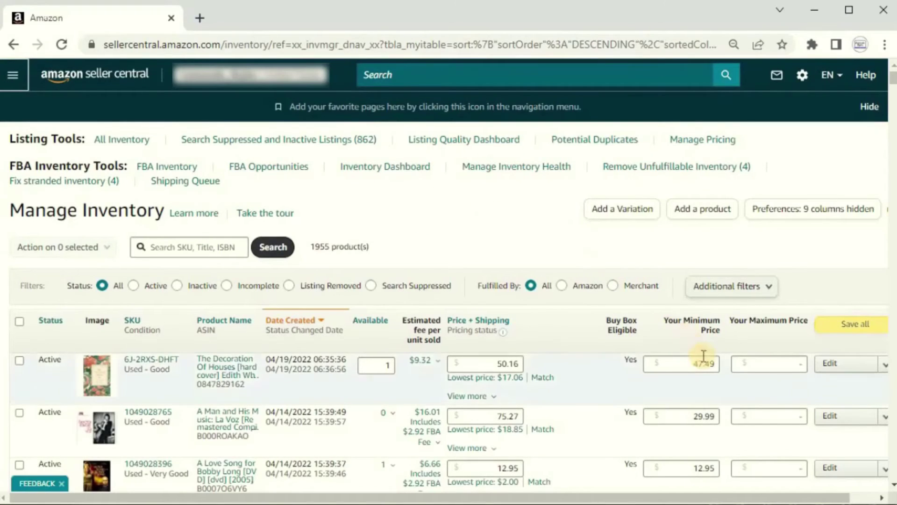
{"action": "triple_click", "coordinate": [667, 362]}
{"action": "type", "text": "45.00"}
{"action": "key", "text": "Return"}
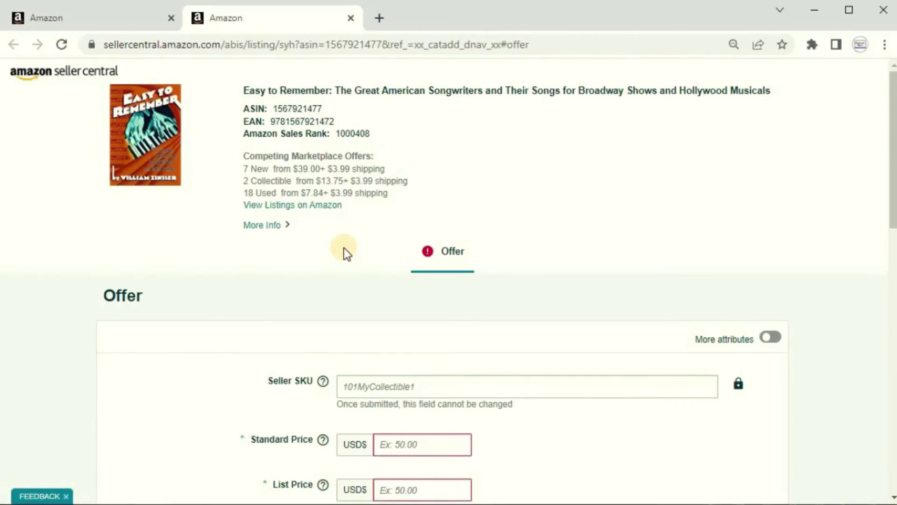
Set both the standard price and the list price of the Easy to Remember offer to 12.98 USD
{"action": "scroll", "coordinate": [344, 248], "scroll_direction": "down", "scroll_amount": 3}
{"action": "left_click", "coordinate": [395, 290]}
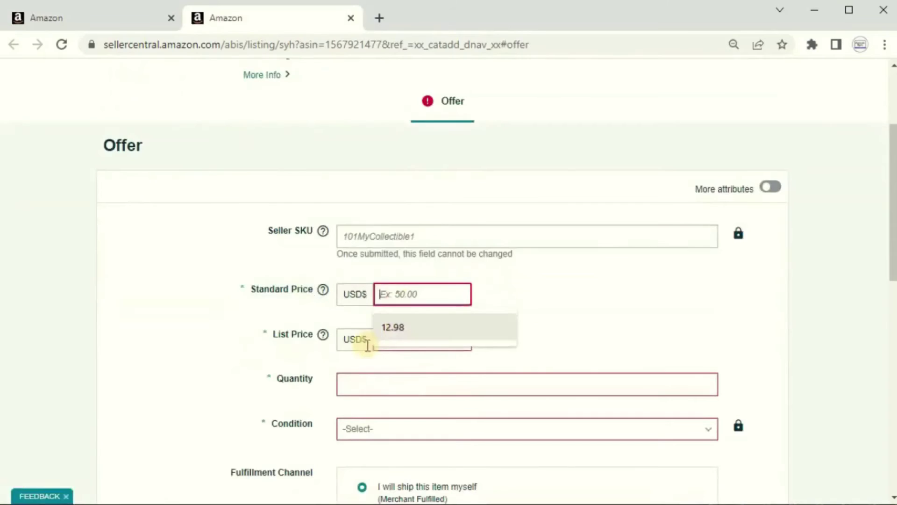
{"action": "left_click", "coordinate": [395, 292]}
{"action": "left_click", "coordinate": [397, 326]}
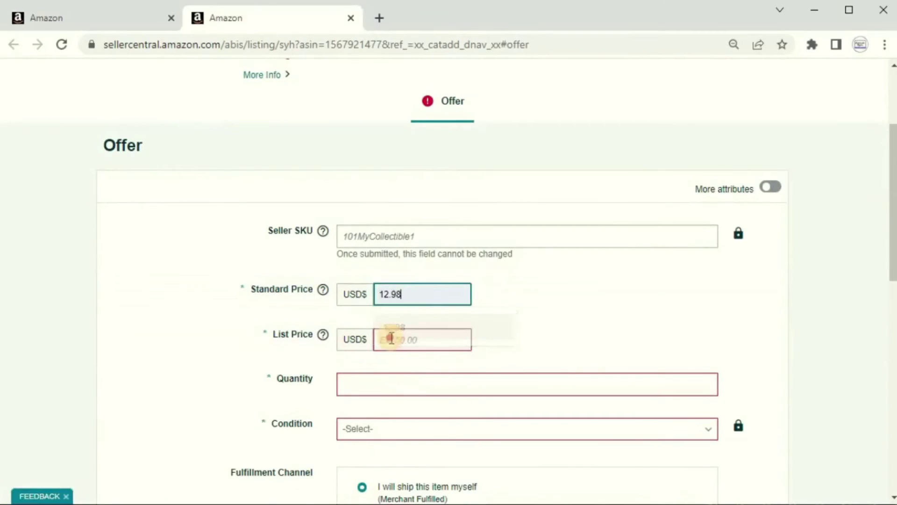
{"action": "left_click", "coordinate": [391, 340]}
{"action": "type", "text": "10"}
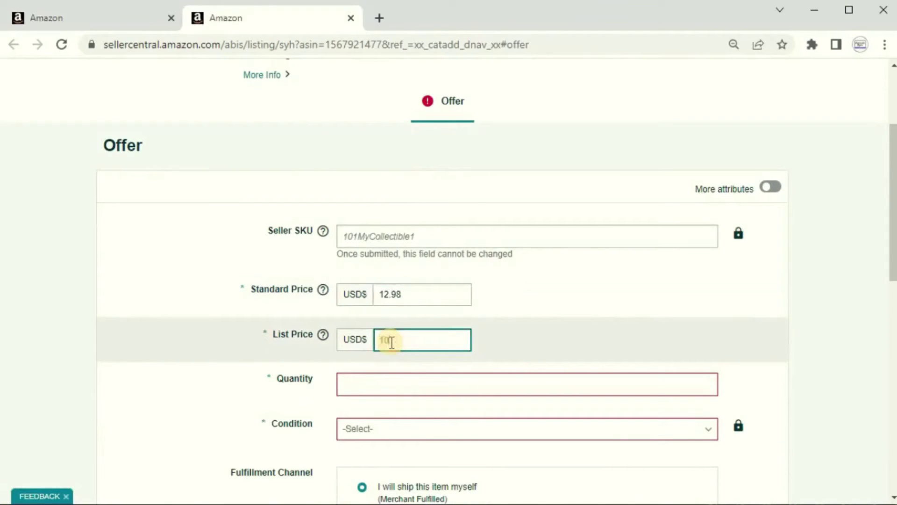
{"action": "key", "text": "BackSpace"}
{"action": "key", "text": "BackSpace"}
{"action": "type", "text": "12.98"}
Enter quantity 1 and set the condition to Used - Good for the Easy to Remember offer
{"action": "left_click", "coordinate": [407, 386]}
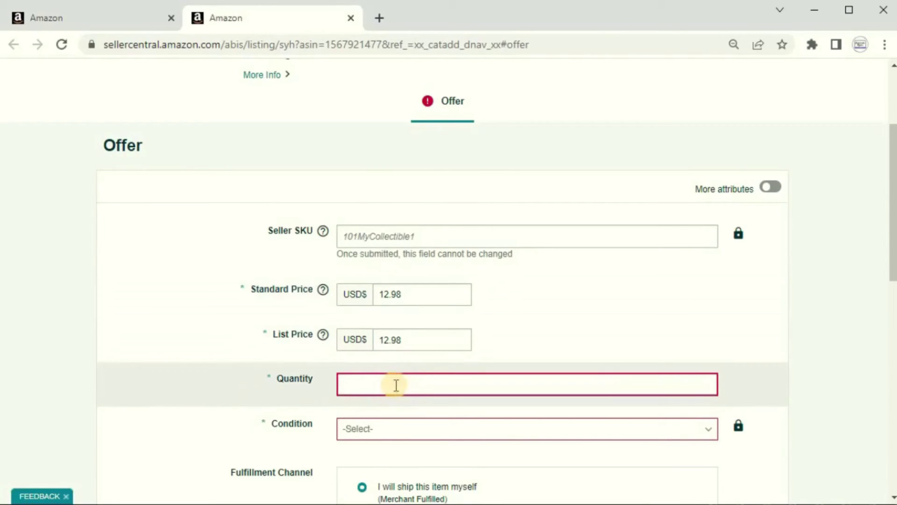
{"action": "type", "text": "1"}
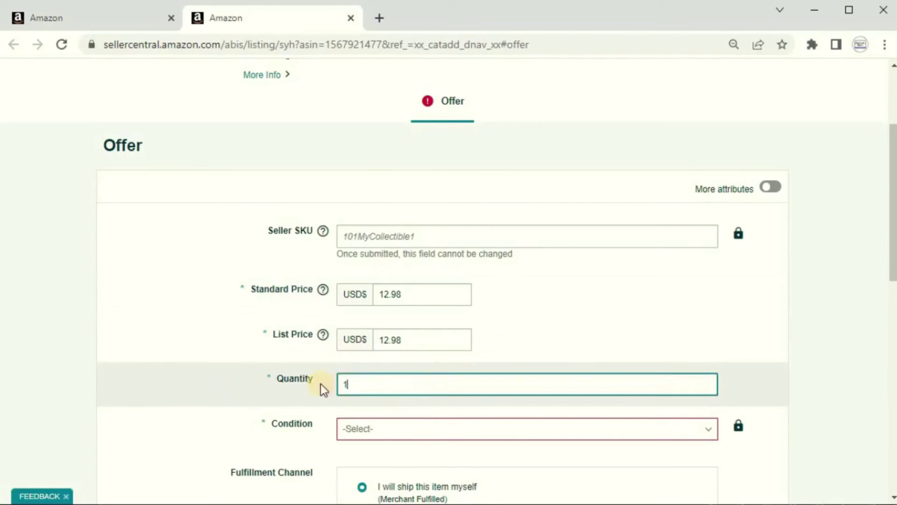
{"action": "left_click", "coordinate": [396, 433]}
{"action": "key", "text": "Return"}
{"action": "scroll", "coordinate": [159, 313], "scroll_direction": "down", "scroll_amount": 3}
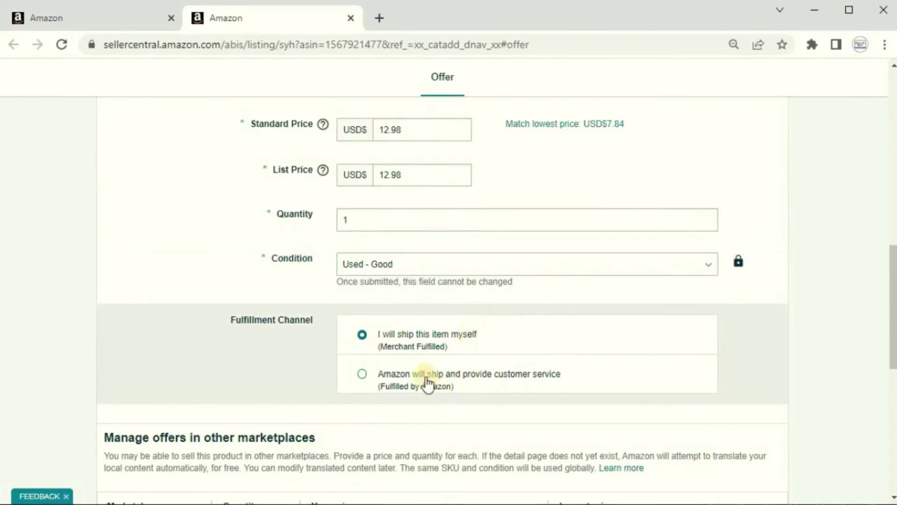
Turn on the offer's additional attributes and look through the optional sale, gift, date and fulfillment fields
{"action": "scroll", "coordinate": [547, 377], "scroll_direction": "up", "scroll_amount": 5}
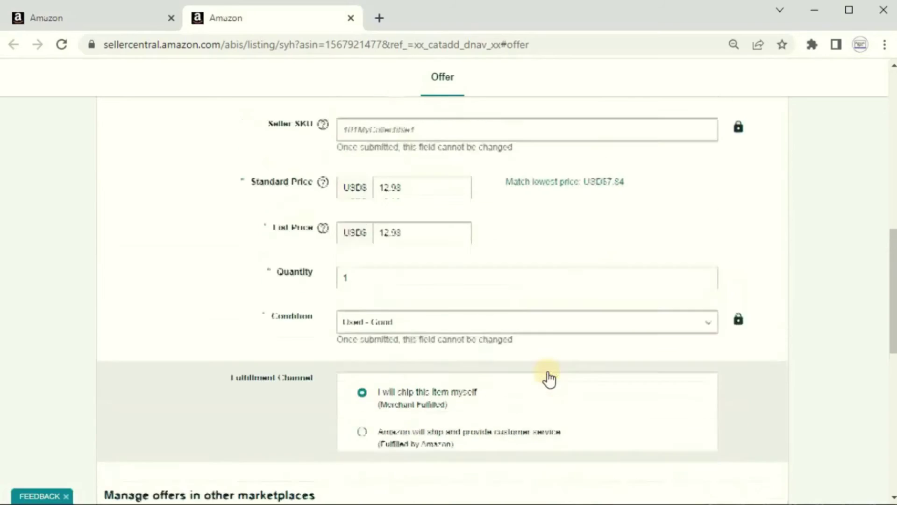
{"action": "scroll", "coordinate": [421, 362], "scroll_direction": "down", "scroll_amount": 2}
{"action": "scroll", "coordinate": [420, 363], "scroll_direction": "down", "scroll_amount": 2}
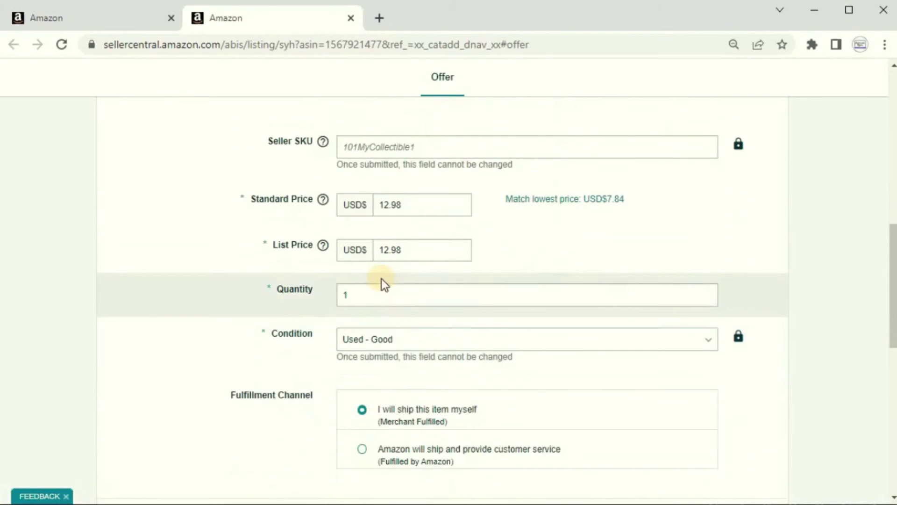
{"action": "scroll", "coordinate": [510, 224], "scroll_direction": "up", "scroll_amount": 5}
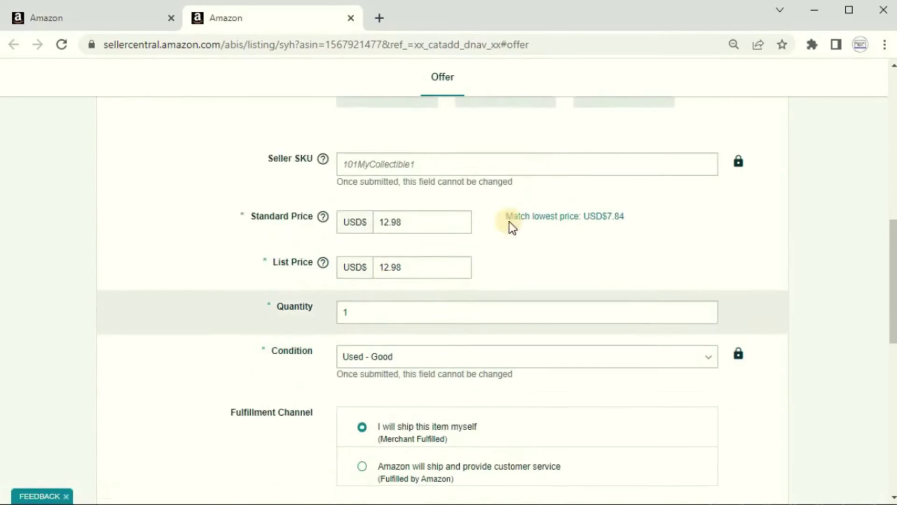
{"action": "left_click", "coordinate": [769, 135]}
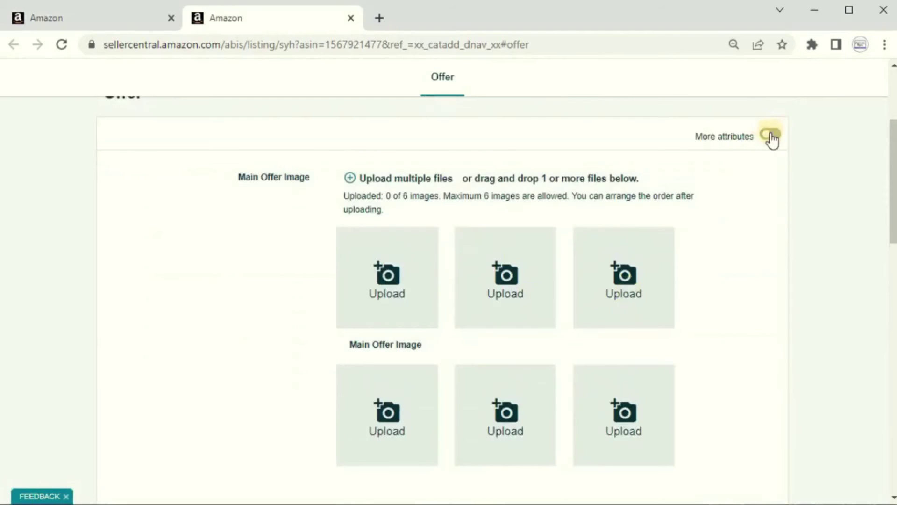
{"action": "left_click", "coordinate": [770, 137]}
{"action": "scroll", "coordinate": [561, 225], "scroll_direction": "down", "scroll_amount": 5}
{"action": "scroll", "coordinate": [449, 320], "scroll_direction": "down", "scroll_amount": 10}
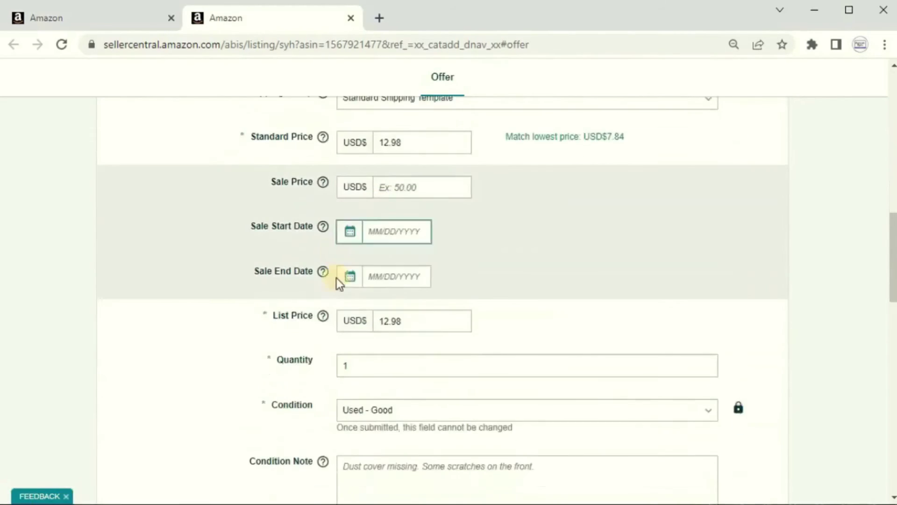
{"action": "scroll", "coordinate": [374, 308], "scroll_direction": "down", "scroll_amount": 9}
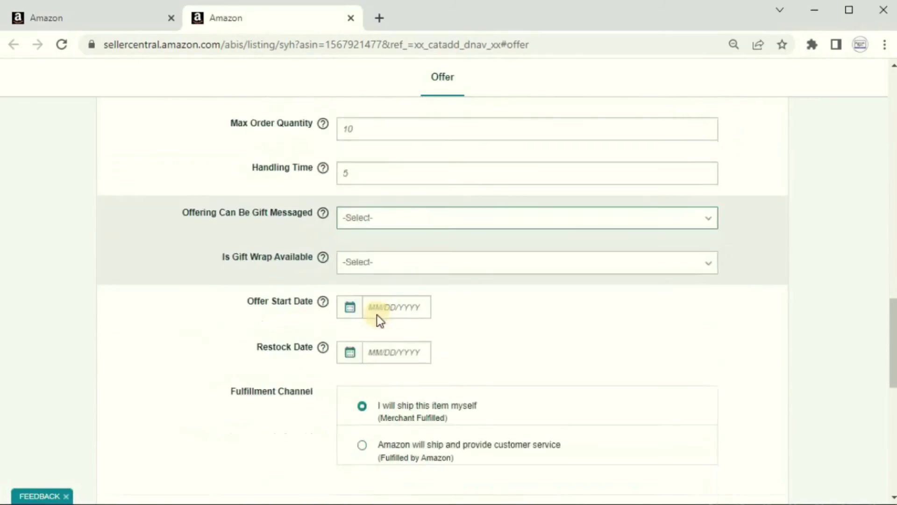
{"action": "scroll", "coordinate": [461, 313], "scroll_direction": "down", "scroll_amount": 1}
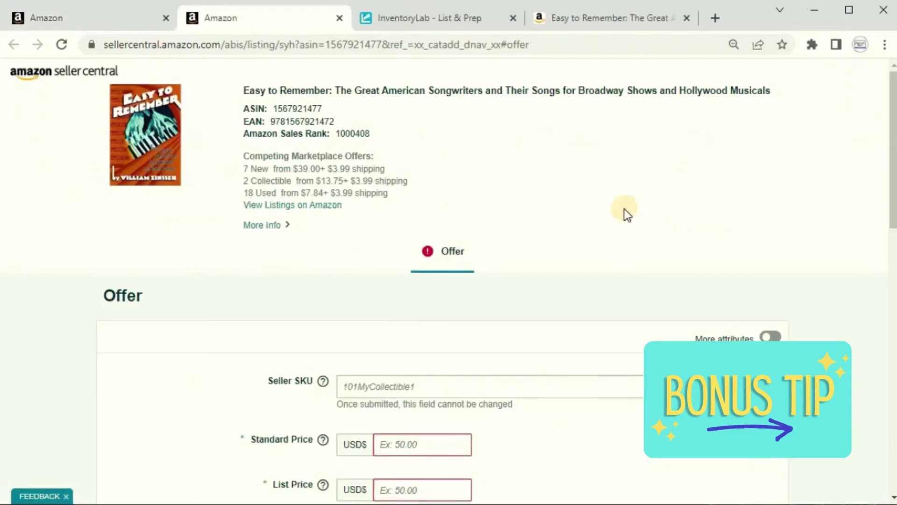
Set the standard price of the blank Easy to Remember offer to 14.99 USD
{"action": "scroll", "coordinate": [625, 209], "scroll_direction": "down", "scroll_amount": 3}
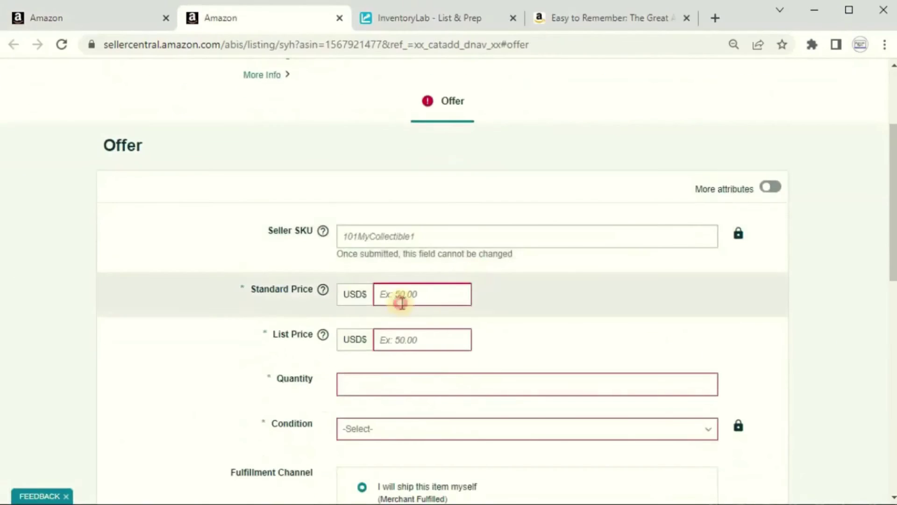
{"action": "left_click", "coordinate": [402, 302]}
{"action": "type", "text": "14.99"}
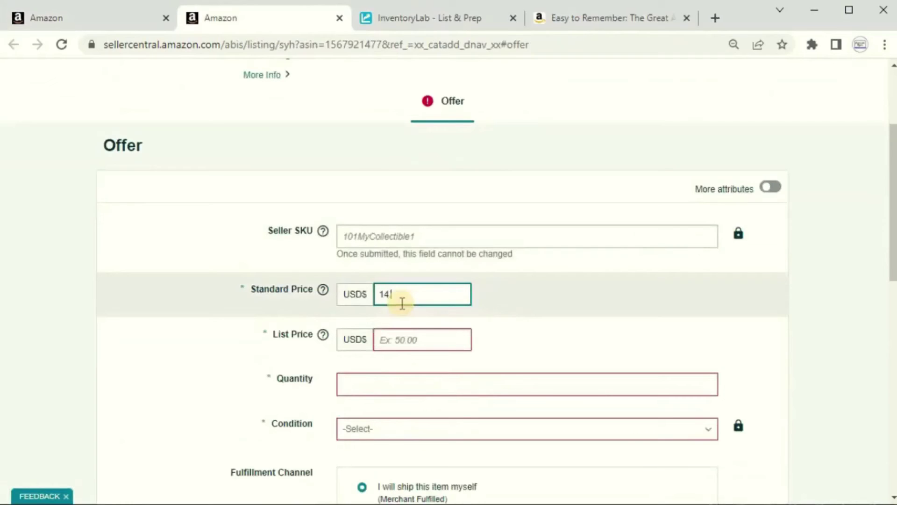
{"action": "left_click", "coordinate": [526, 300]}
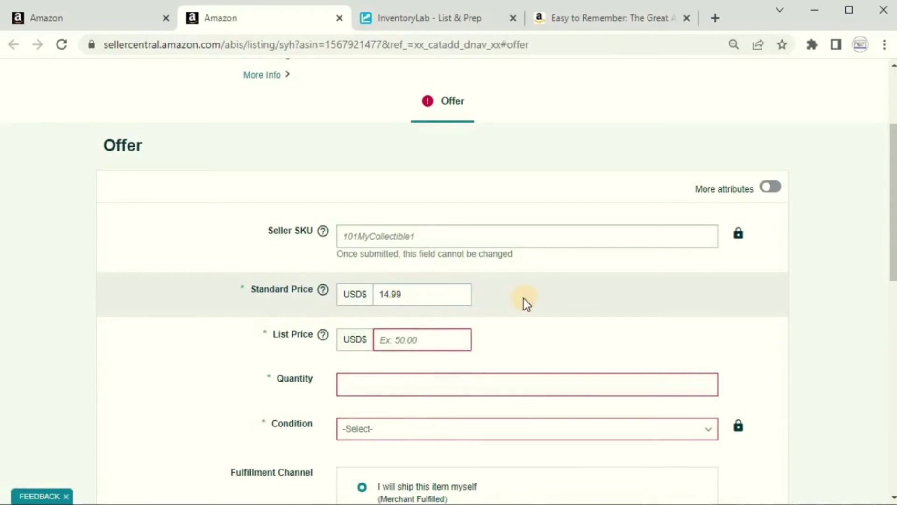
{"action": "scroll", "coordinate": [537, 299], "scroll_direction": "down", "scroll_amount": 3}
{"action": "scroll", "coordinate": [535, 295], "scroll_direction": "down", "scroll_amount": 2}
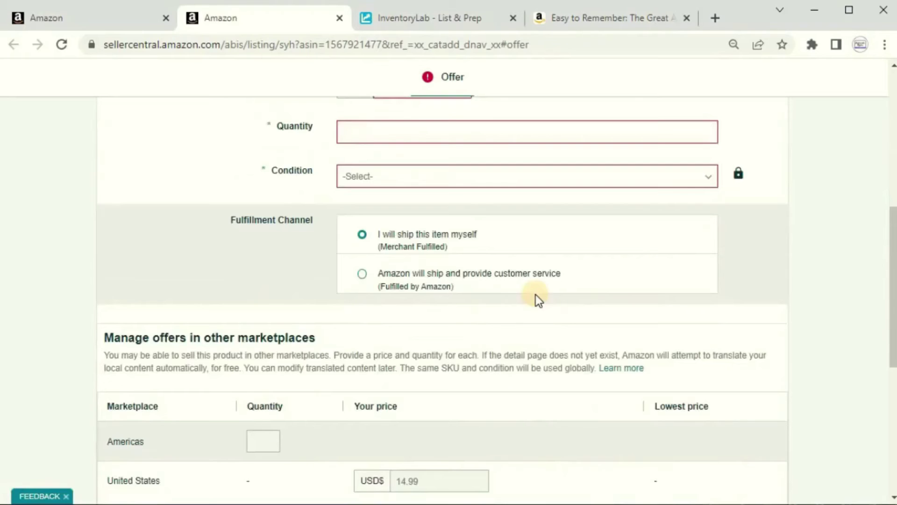
{"action": "scroll", "coordinate": [536, 295], "scroll_direction": "up", "scroll_amount": 2}
{"action": "scroll", "coordinate": [536, 285], "scroll_direction": "up", "scroll_amount": 6}
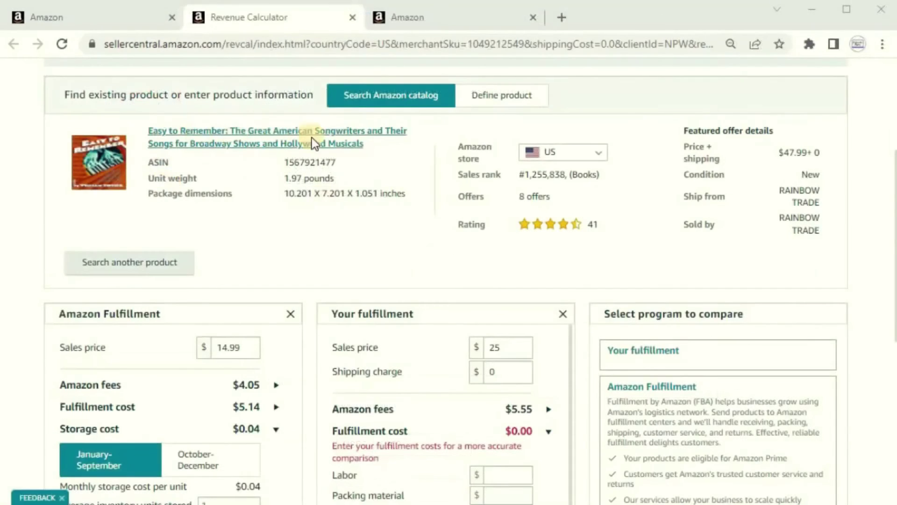
Compare the Amazon Fulfillment net profit for Easy to Remember with the cost of goods sold set to $1 and to $2
{"action": "scroll", "coordinate": [280, 187], "scroll_direction": "down", "scroll_amount": 4}
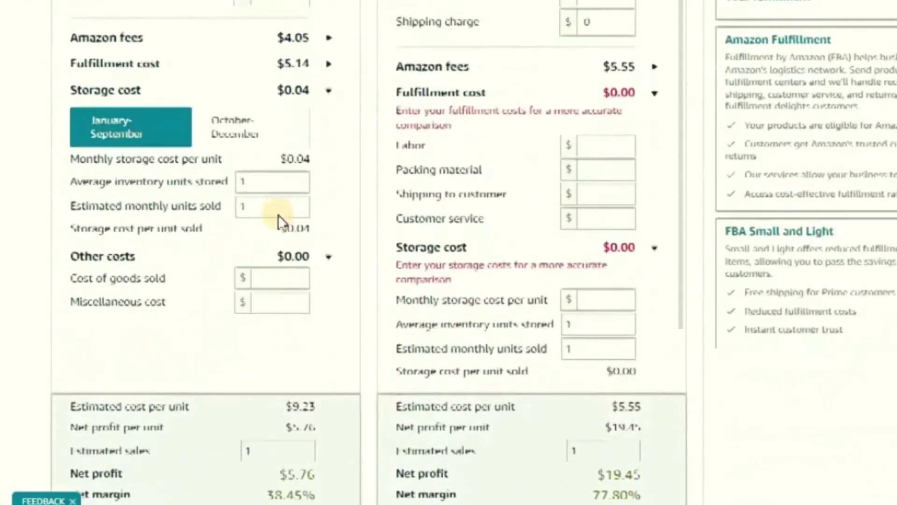
{"action": "left_click", "coordinate": [274, 243]}
{"action": "type", "text": "1"}
{"action": "scroll", "coordinate": [308, 321], "scroll_direction": "down", "scroll_amount": 1}
{"action": "scroll", "coordinate": [309, 320], "scroll_direction": "down", "scroll_amount": 1}
{"action": "double_click", "coordinate": [301, 352]}
{"action": "left_click_drag", "start_coordinate": [125, 351], "coordinate": [65, 352]}
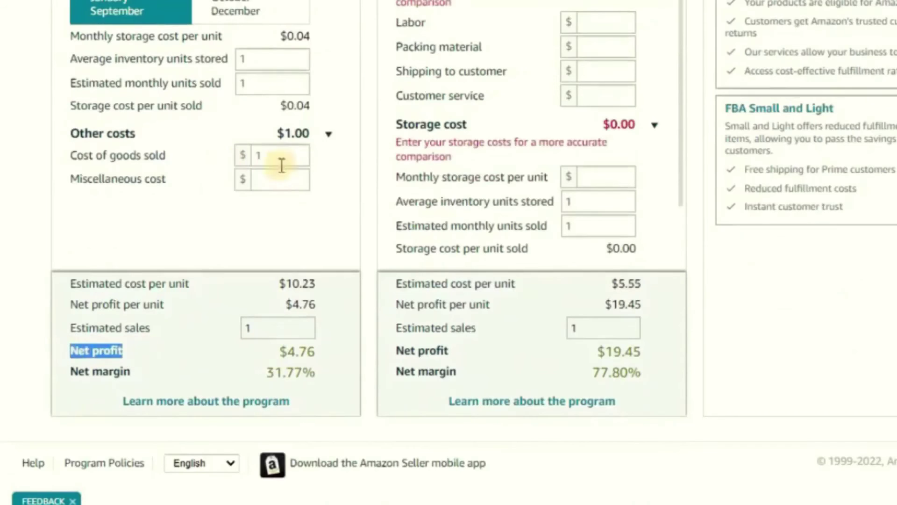
{"action": "double_click", "coordinate": [255, 156]}
{"action": "type", "text": "2"}
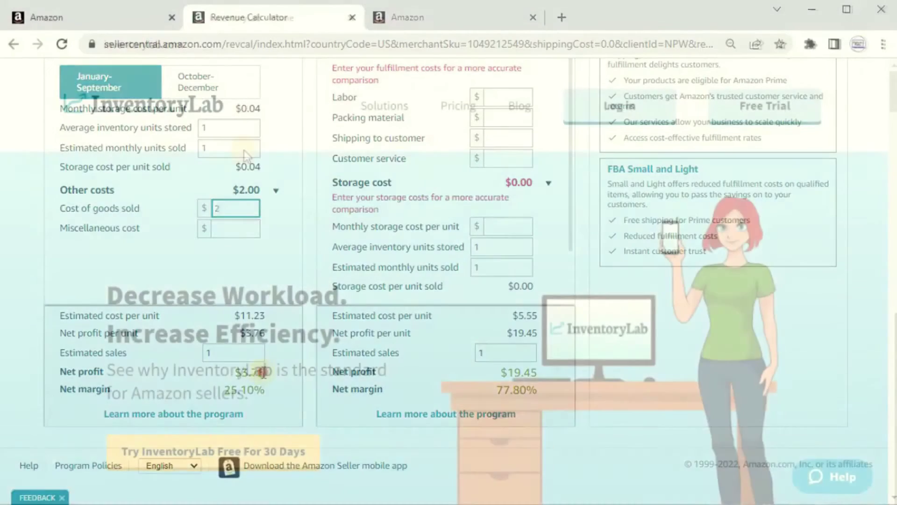
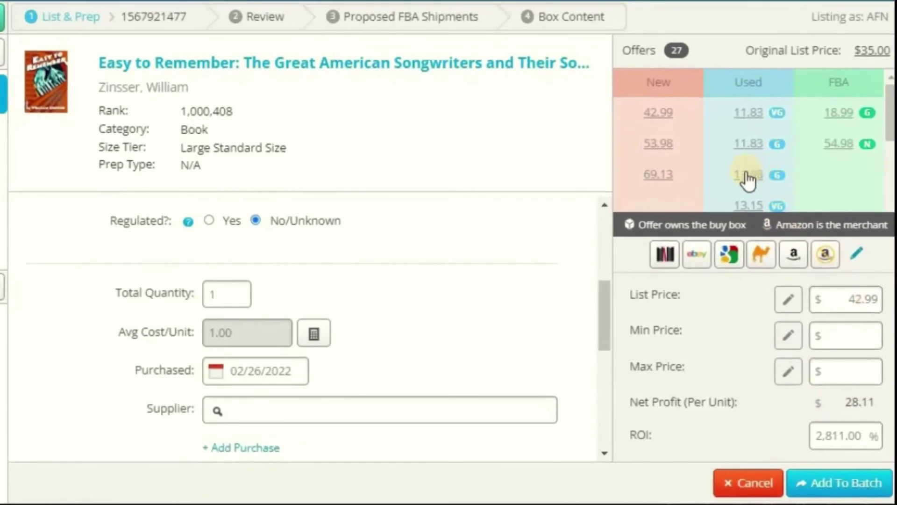
In InventoryLab, match the list price to the 11.98 used offer and set the minimum price to 11.98
{"action": "left_click", "coordinate": [748, 176]}
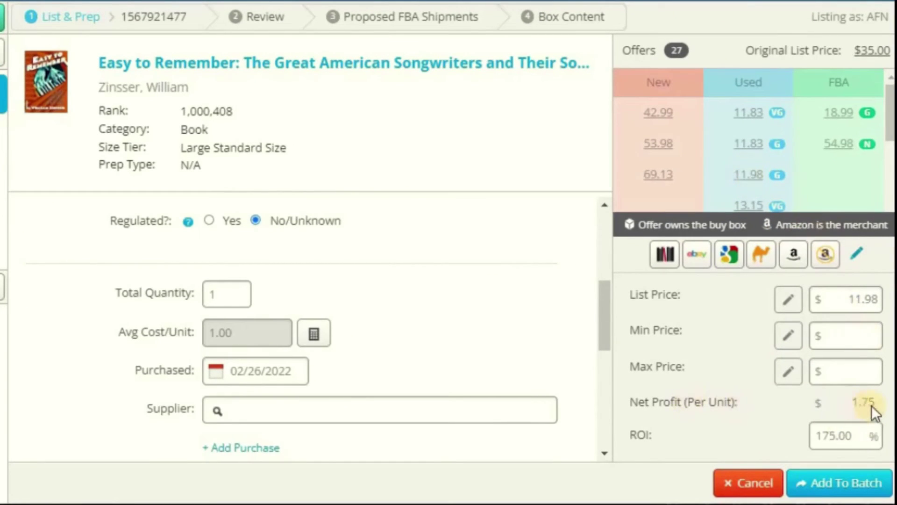
{"action": "left_click", "coordinate": [860, 337]}
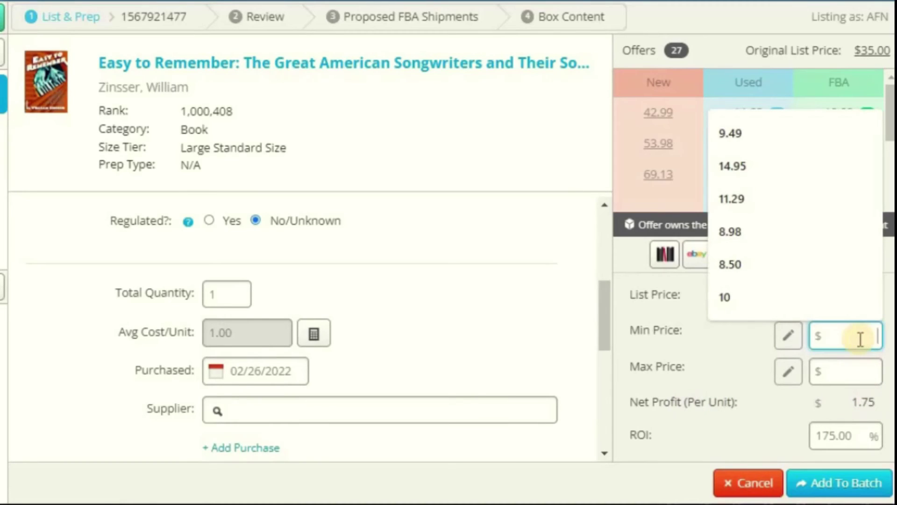
{"action": "type", "text": "11.98"}
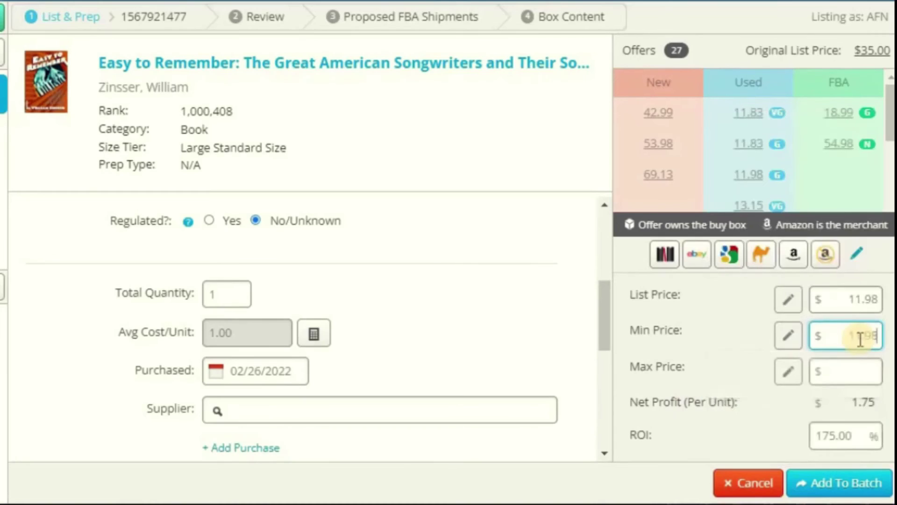
Set the list price of Easy to Remember to 14.99 and add the item to the batch
{"action": "left_click", "coordinate": [864, 298]}
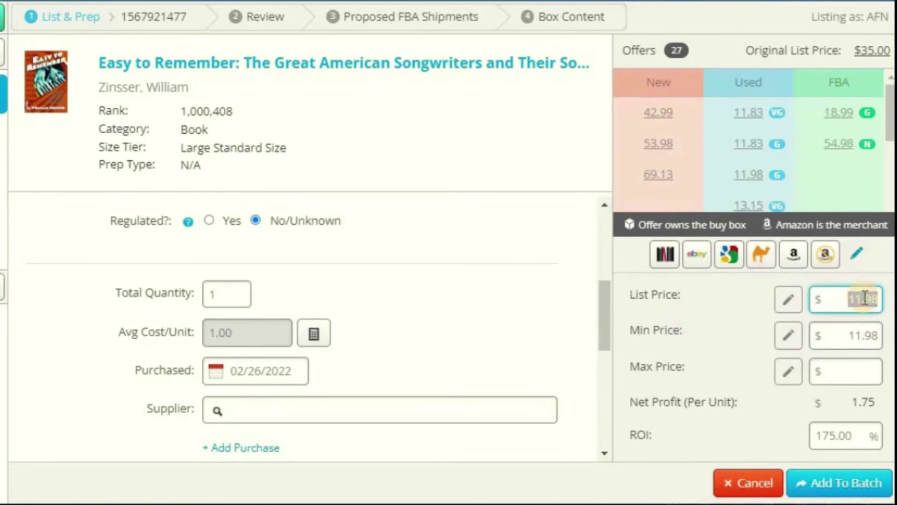
{"action": "type", "text": "14.99"}
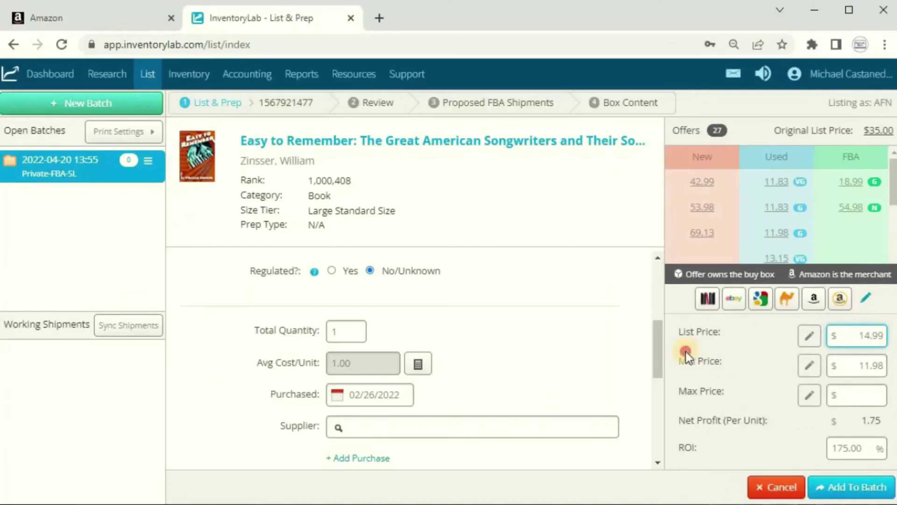
{"action": "left_click", "coordinate": [686, 351]}
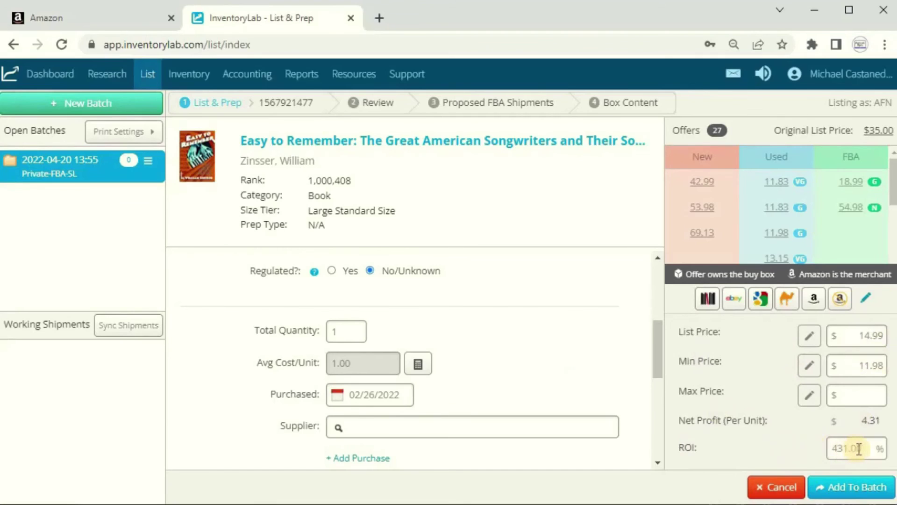
{"action": "key", "text": "Return"}
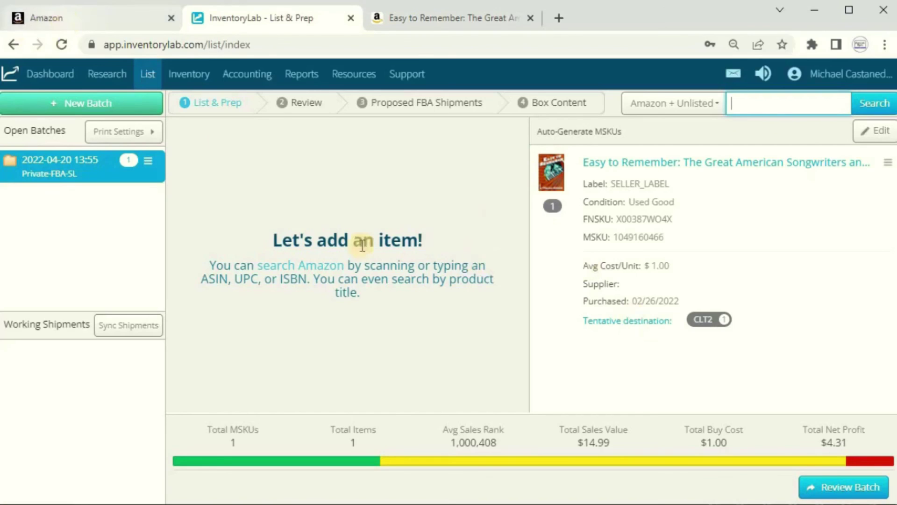
Switch to Amazon Seller Central, go to Automate Pricing and open the SKU management of the Competitive Price Rule by Amazon
{"action": "left_click", "coordinate": [107, 17]}
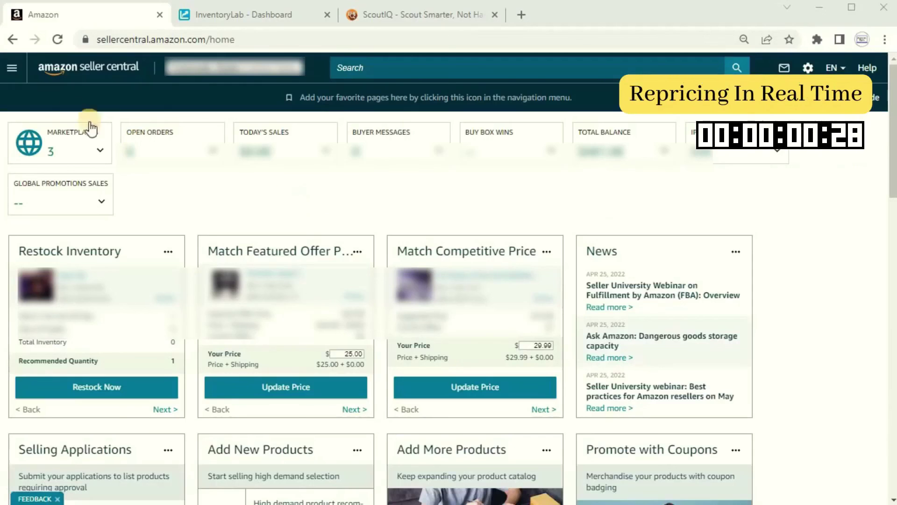
{"action": "left_click", "coordinate": [12, 68]}
{"action": "mouse_move", "coordinate": [120, 142]}
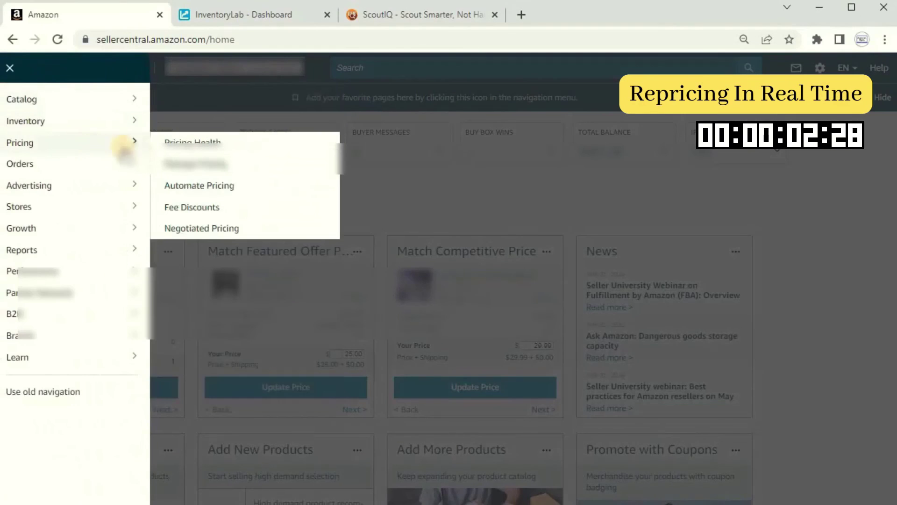
{"action": "left_click", "coordinate": [187, 184]}
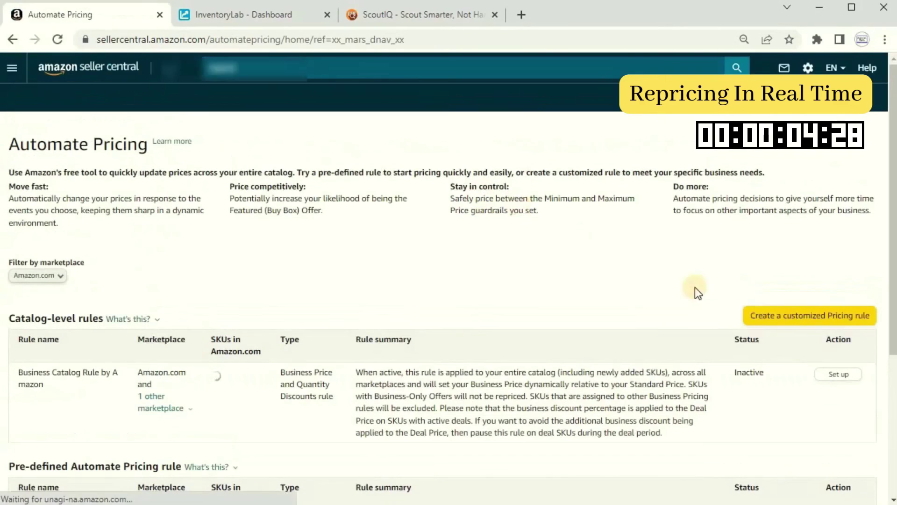
{"action": "scroll", "coordinate": [708, 262], "scroll_direction": "down", "scroll_amount": 5}
{"action": "left_click", "coordinate": [841, 305]}
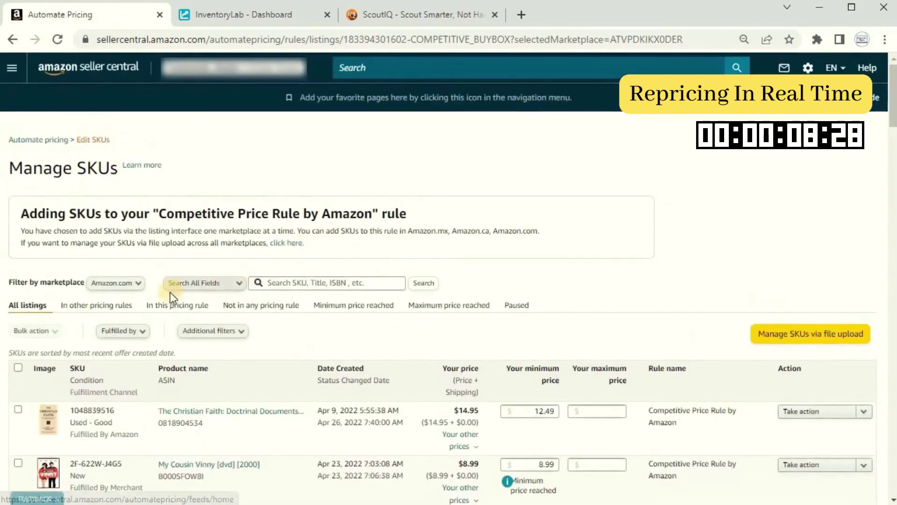
Filter for SKUs not in any pricing rule and assign all of them to the Competitive Price Rule by Amazon
{"action": "left_click", "coordinate": [250, 306]}
{"action": "left_click", "coordinate": [17, 367]}
{"action": "left_click", "coordinate": [38, 333]}
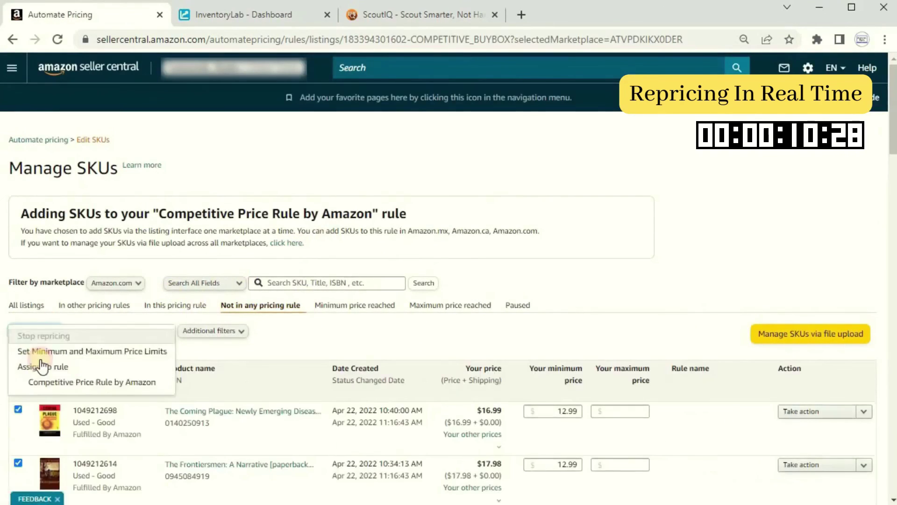
{"action": "left_click", "coordinate": [35, 380]}
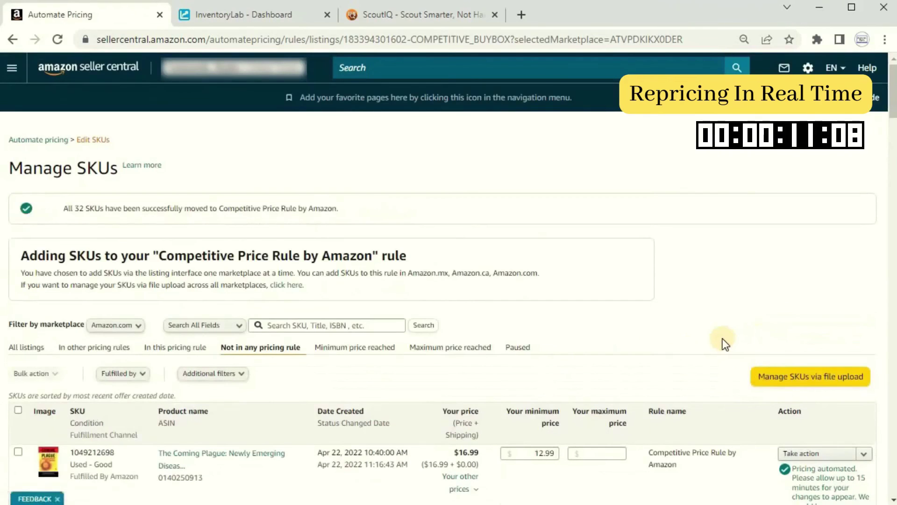
{"action": "scroll", "coordinate": [722, 338], "scroll_direction": "down", "scroll_amount": 7}
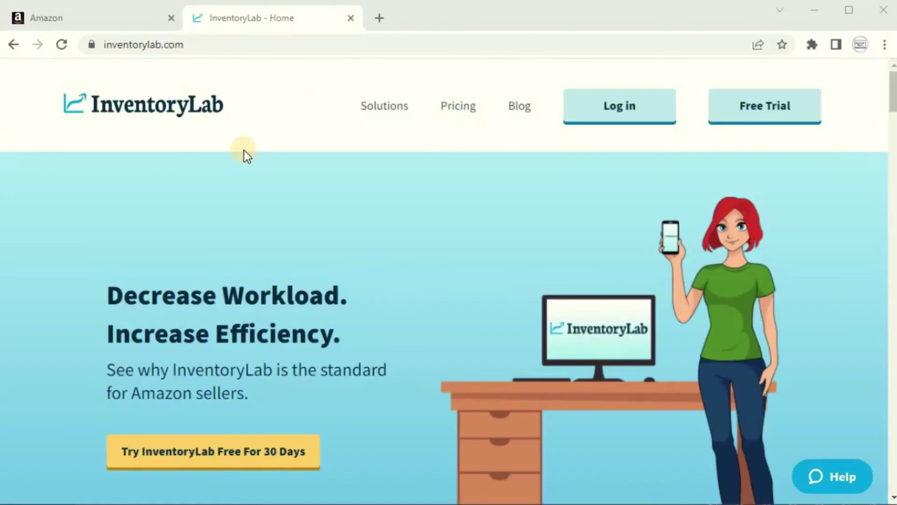